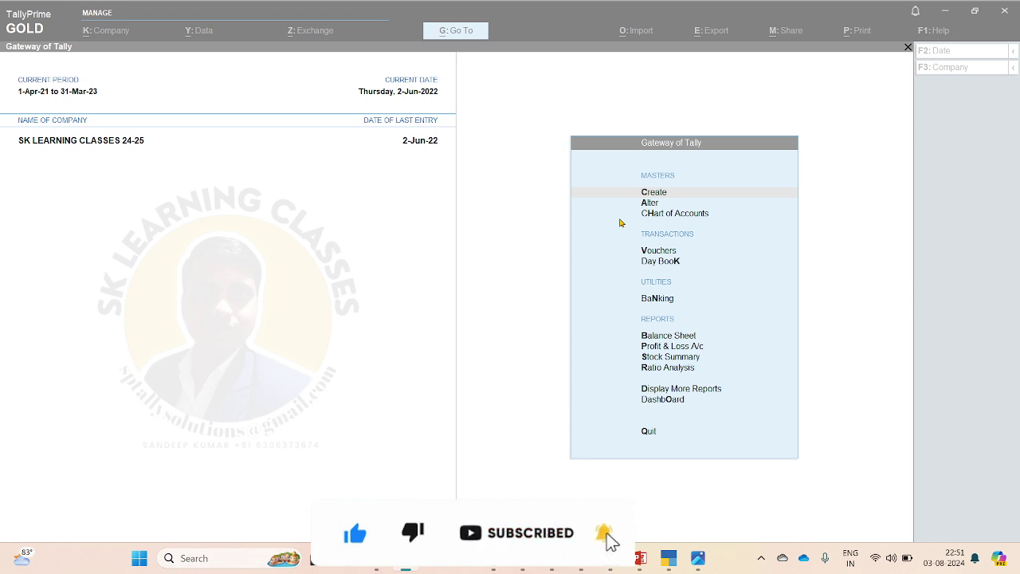
Open the Statements of Accounts menu under Display More Reports
click(697, 559)
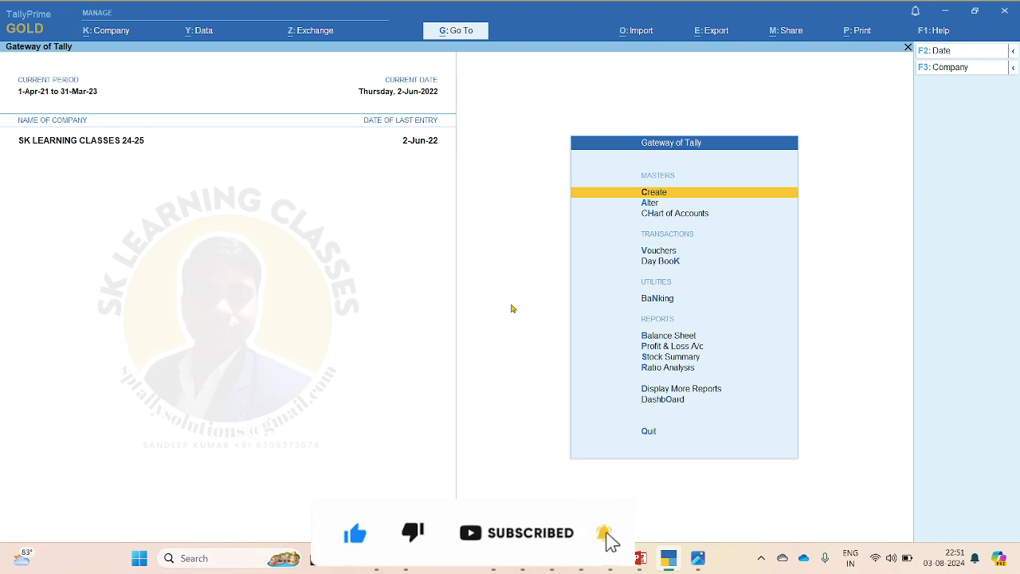
key(d)
key(Down)
key(Down)
key(Down)
key(Down)
key(Down)
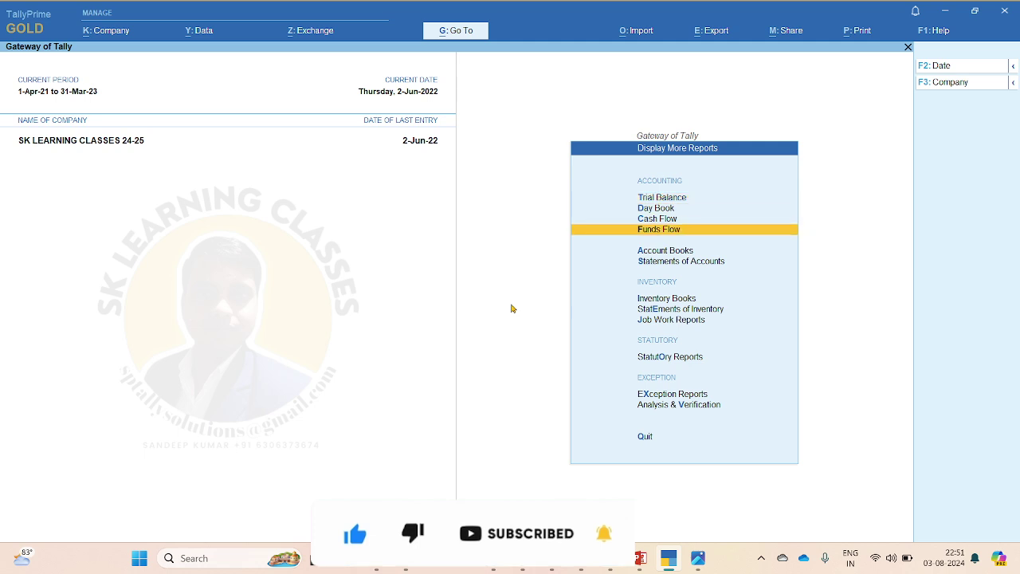
key(Return)
key(Down)
key(Up)
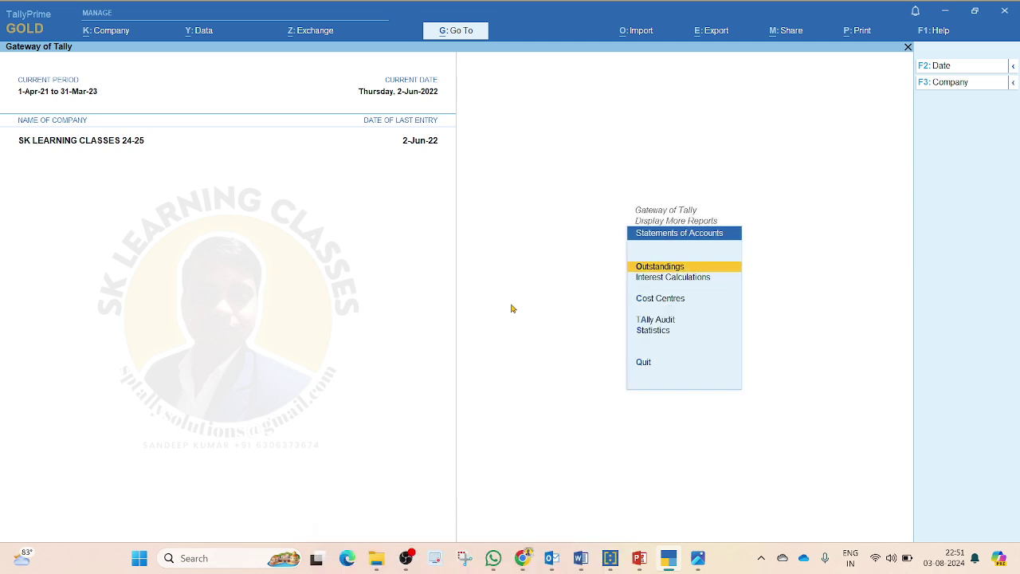
Open the Receivables report from the outstanding statements to list all pending bills
key(Return)
key(Down)
key(Up)
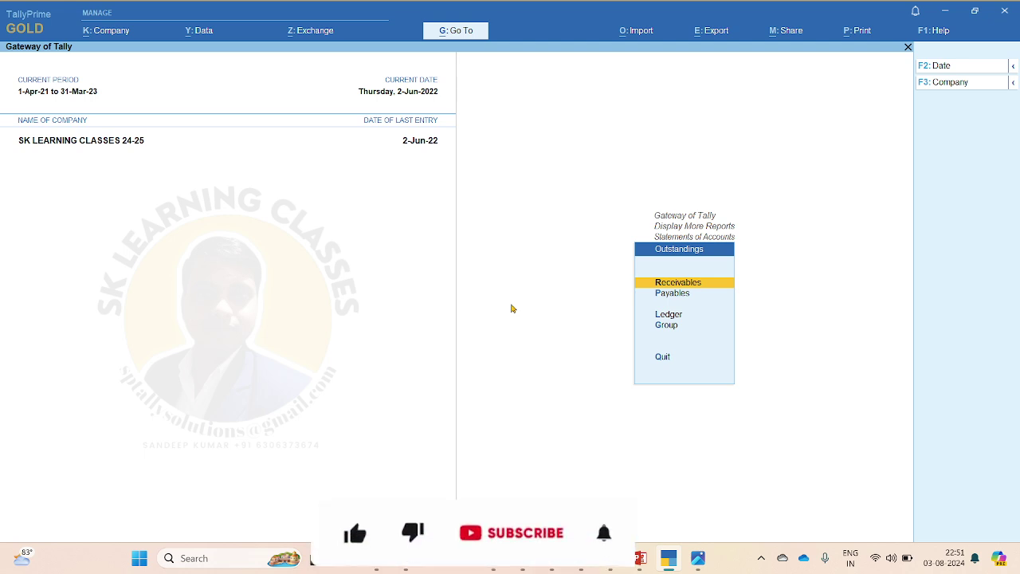
key(Return)
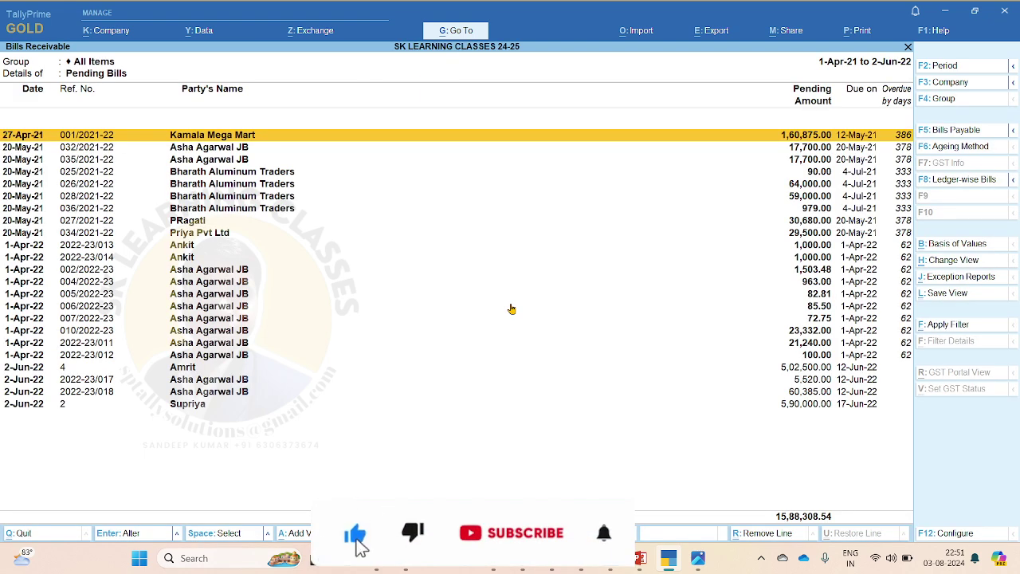
Open the period setting of the Bills Receivable report and accept it without entering new dates
key(F2)
key(Return)
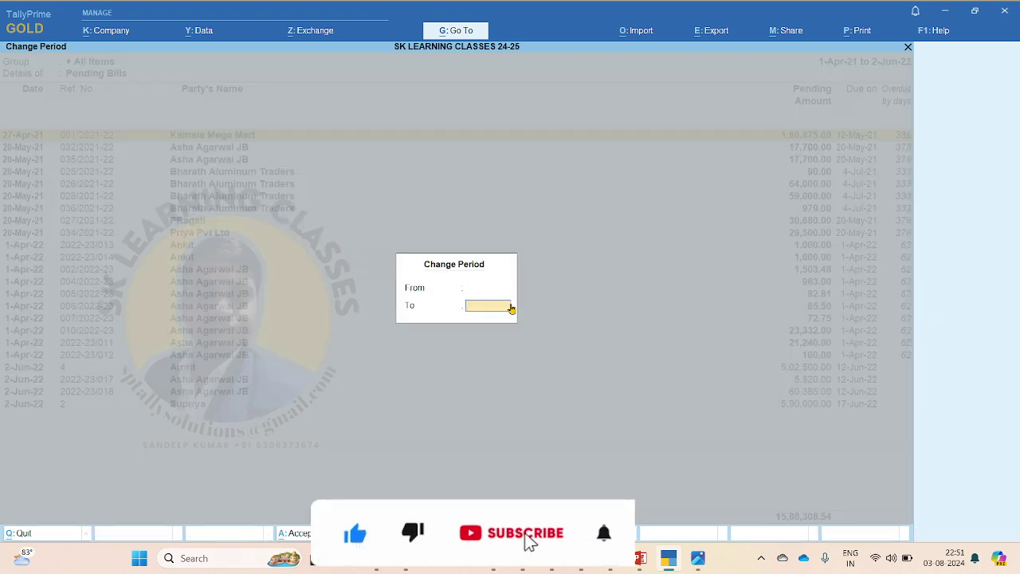
key(Return)
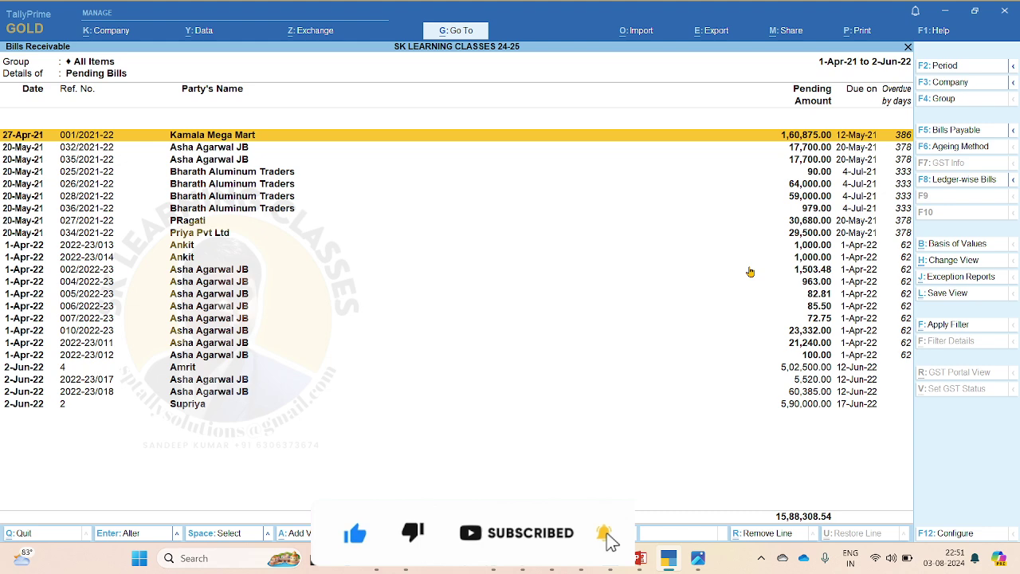
click(950, 325)
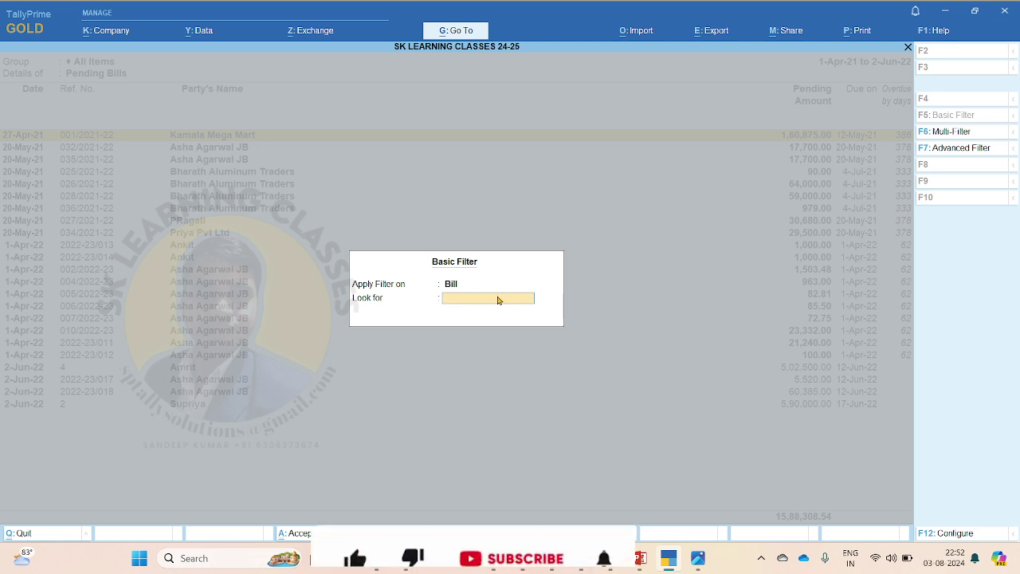
click(945, 132)
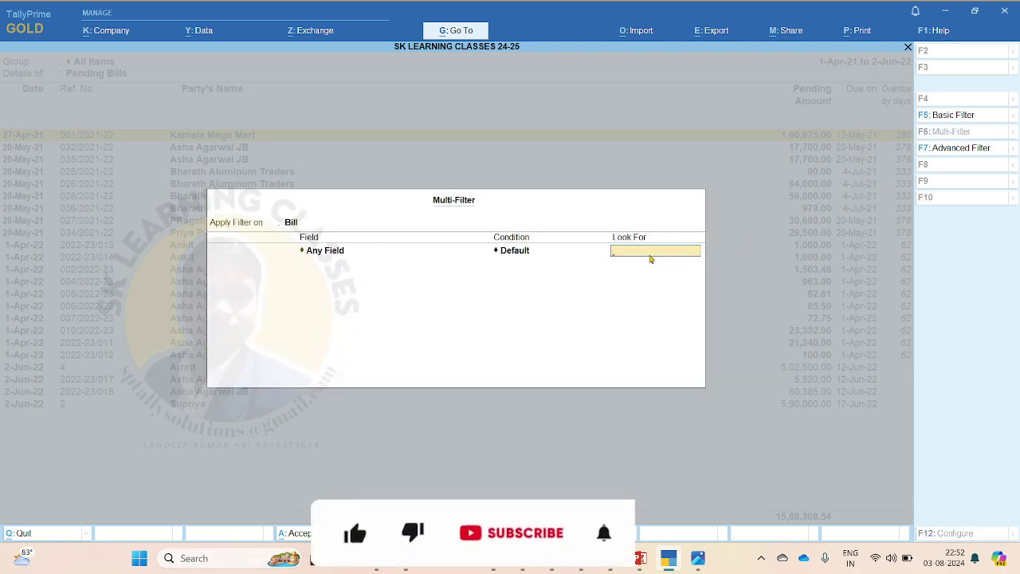
key(BackSpace)
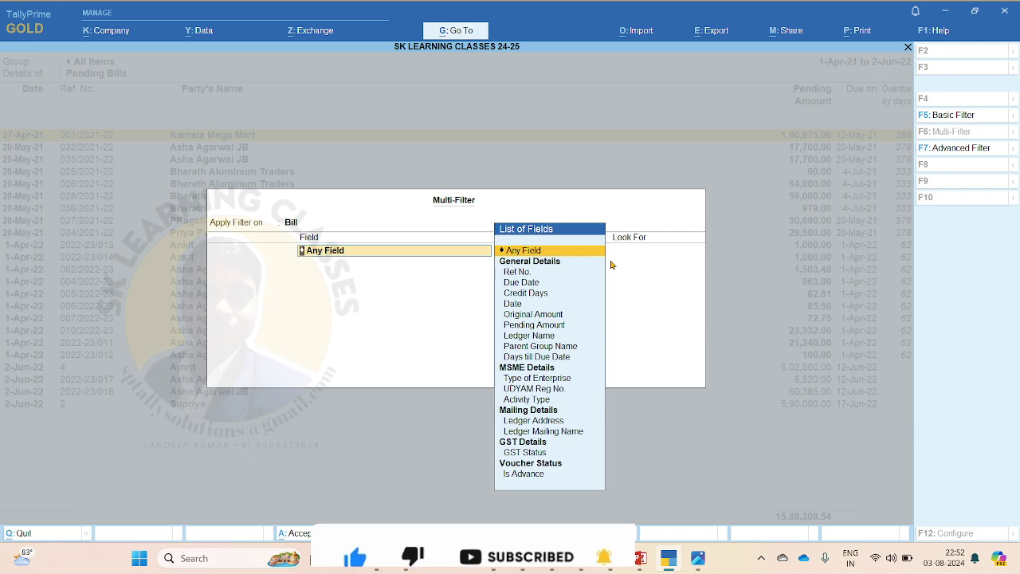
key(Escape)
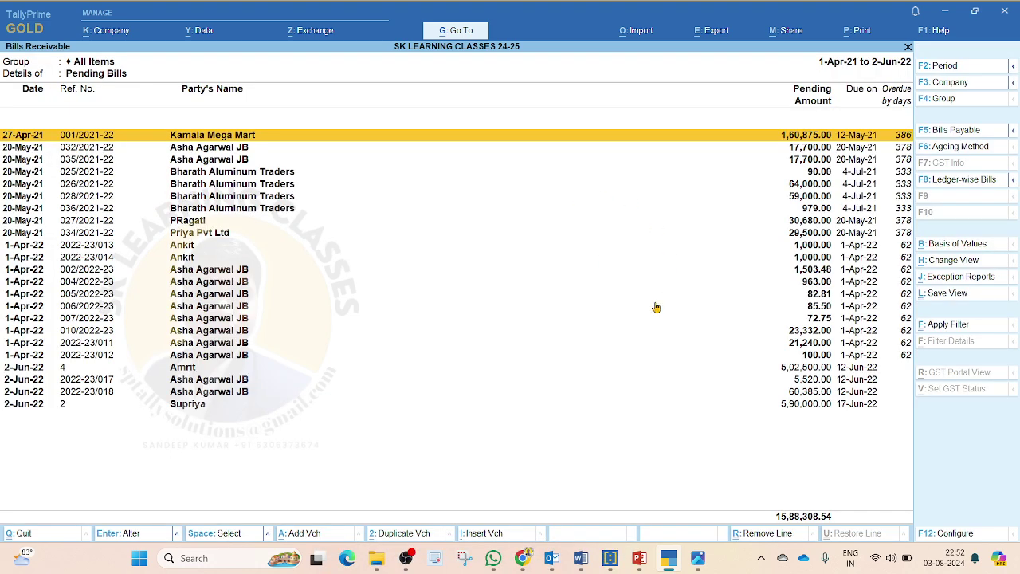
click(953, 538)
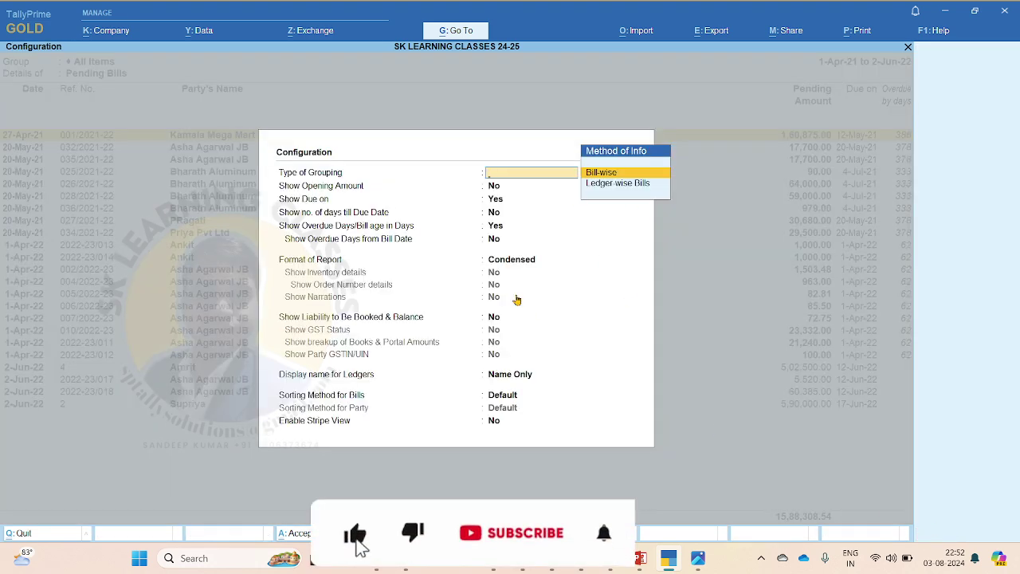
key(Escape)
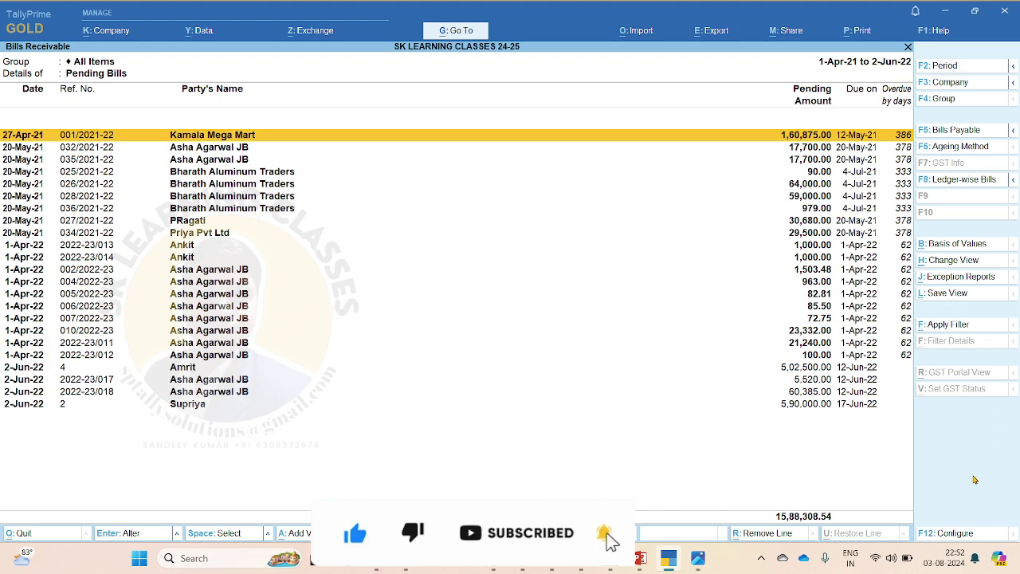
Set the sorting method for bills to Party (A - Z) in the Bills Receivable configuration and apply it
click(955, 536)
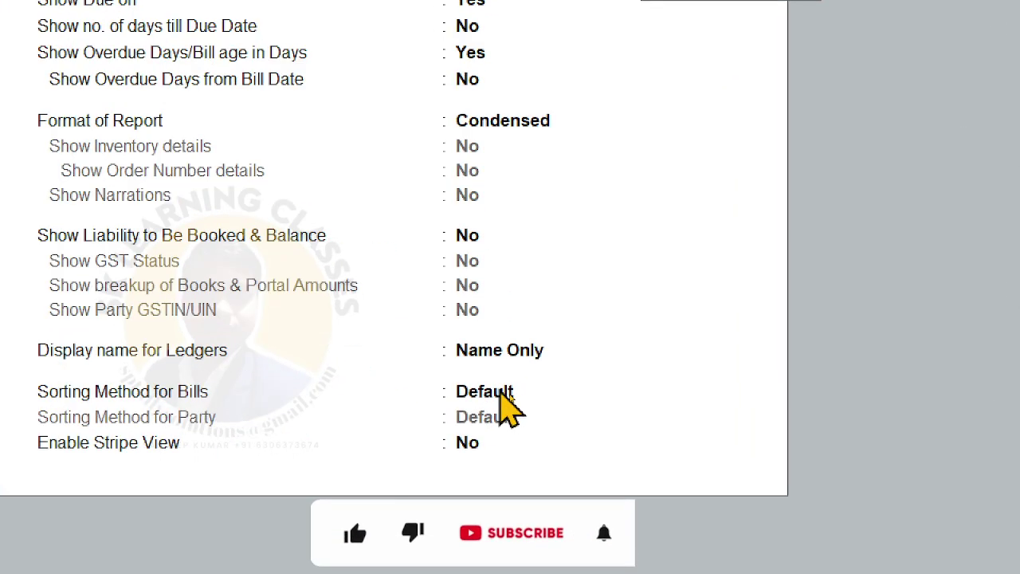
click(510, 395)
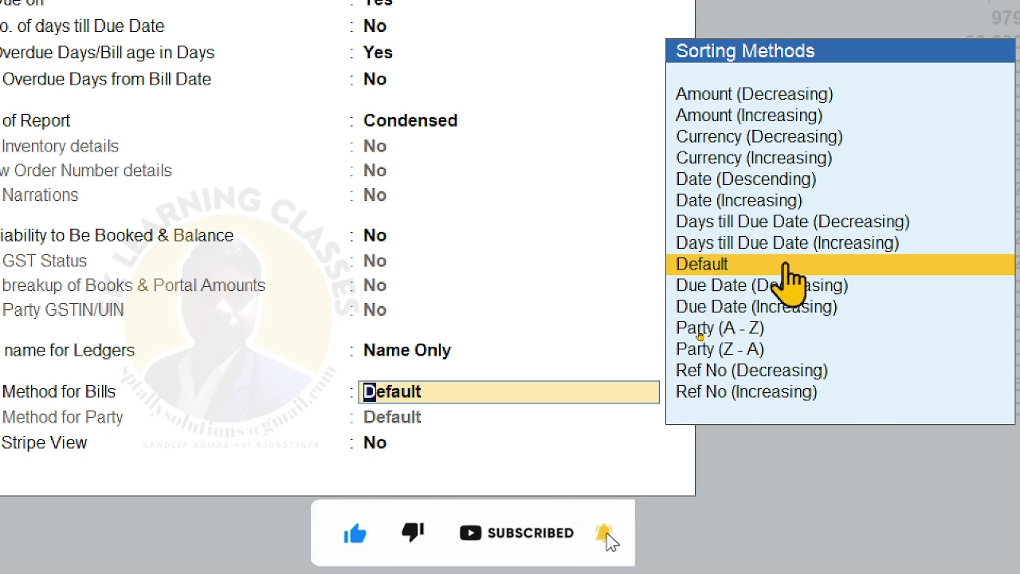
click(751, 330)
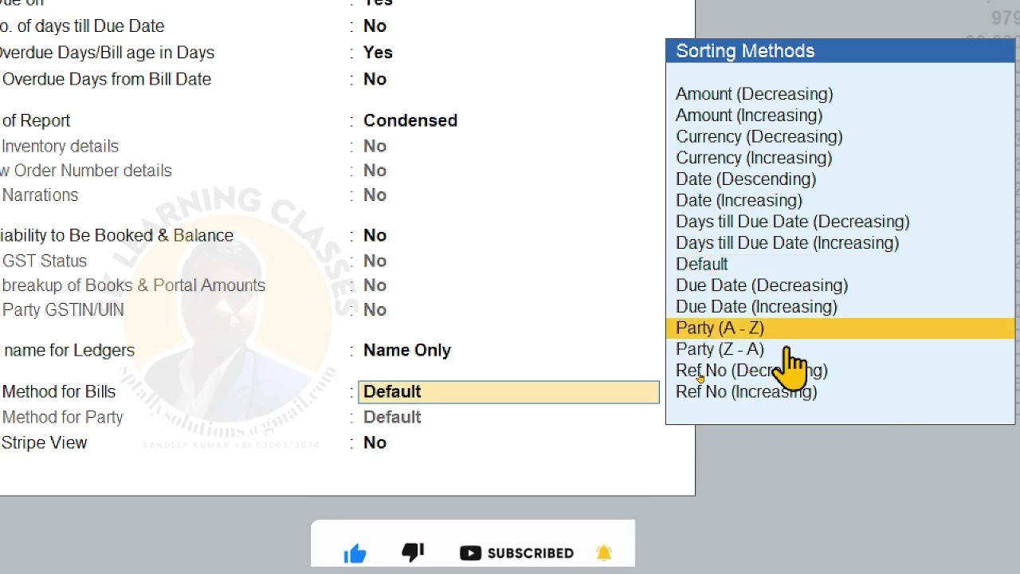
key(Return)
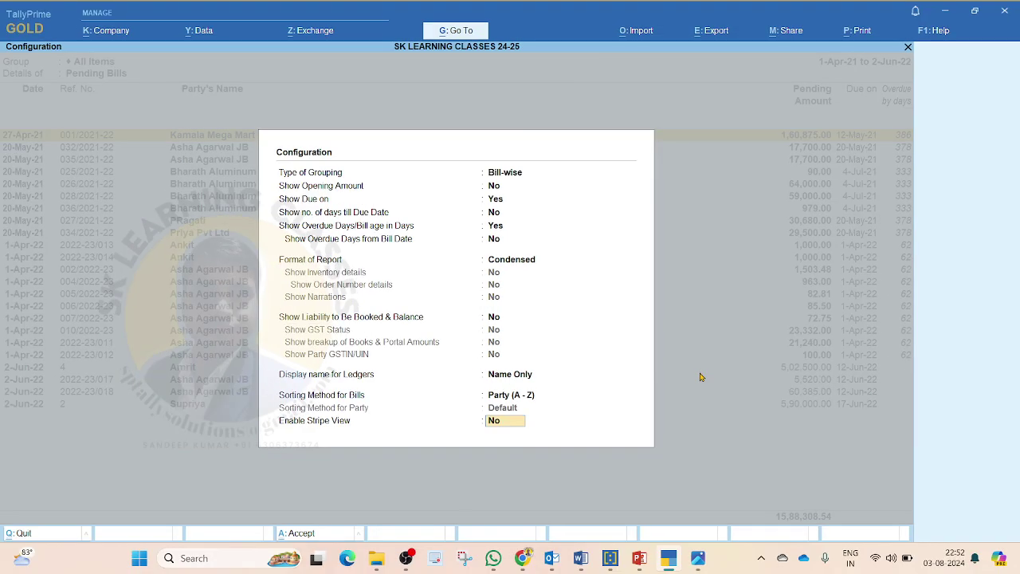
key(Return)
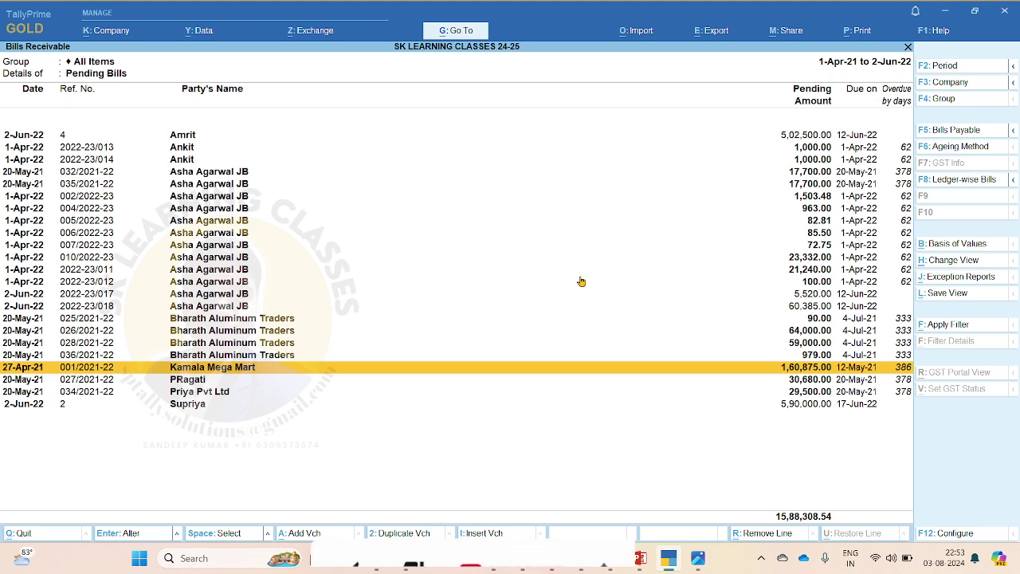
key(ctrl)
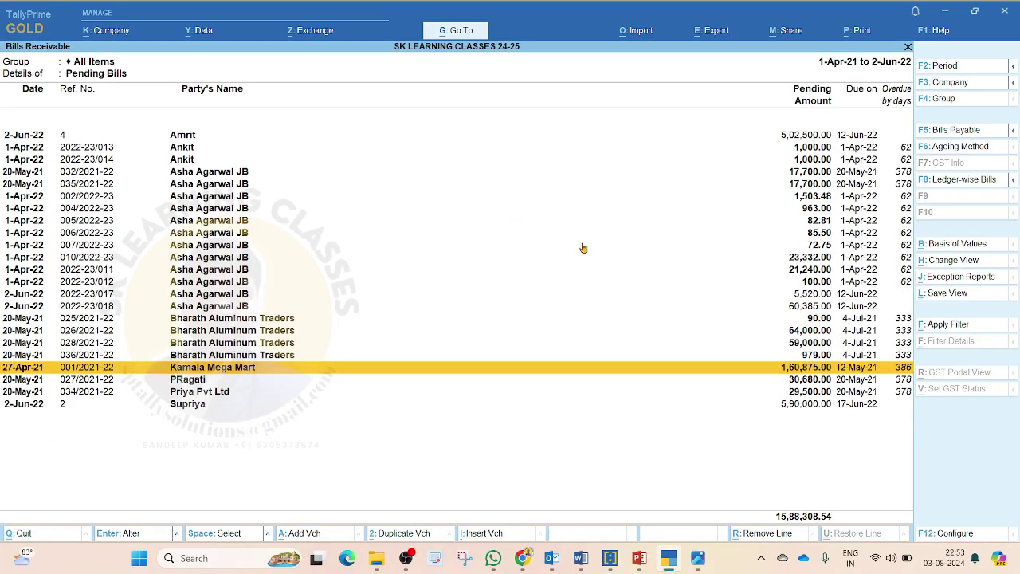
Change the sorting method for bills to Ref No (Increasing), apply it, and look through the reordered reference numbers
click(947, 532)
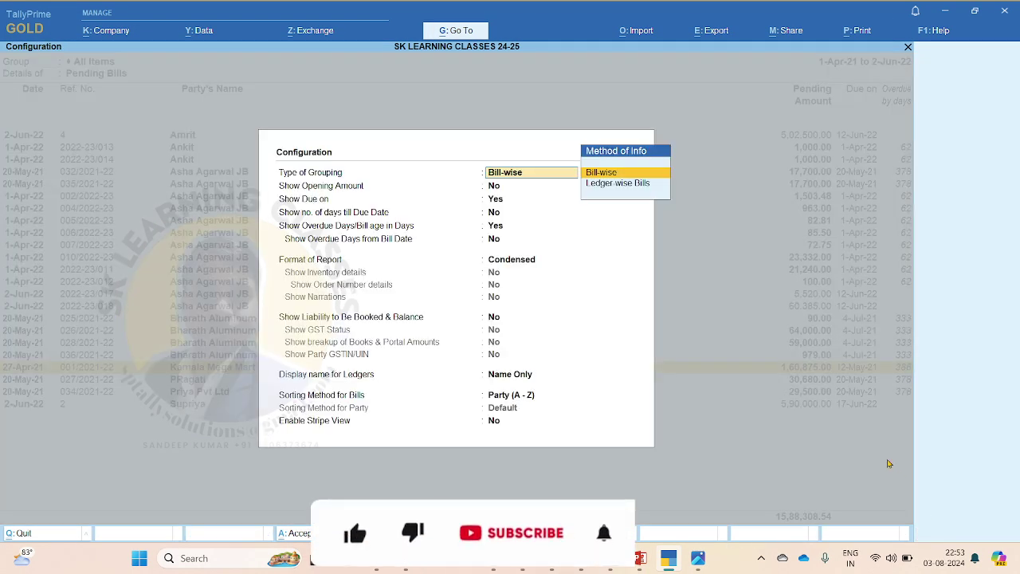
key(Return)
key(Return)
key(Return)
key(Return)
key(Return)
key(Return)
key(Return)
key(Return)
key(Return)
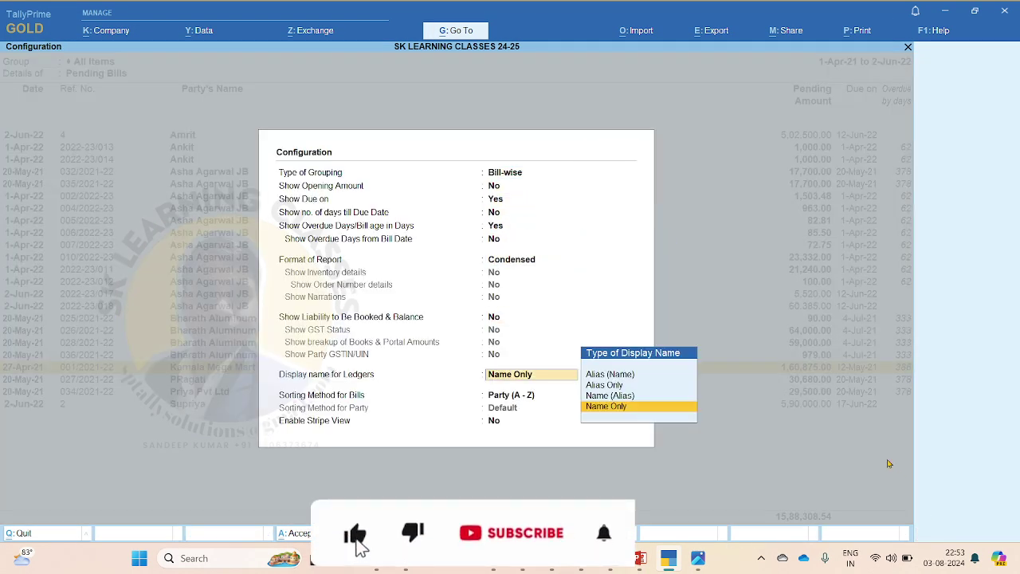
key(Down)
key(Down)
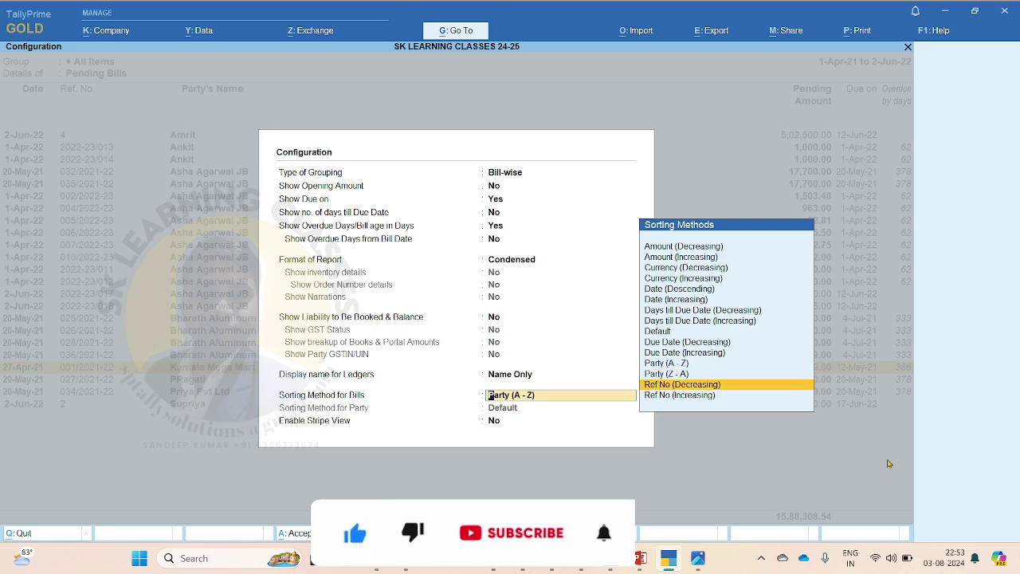
key(Down)
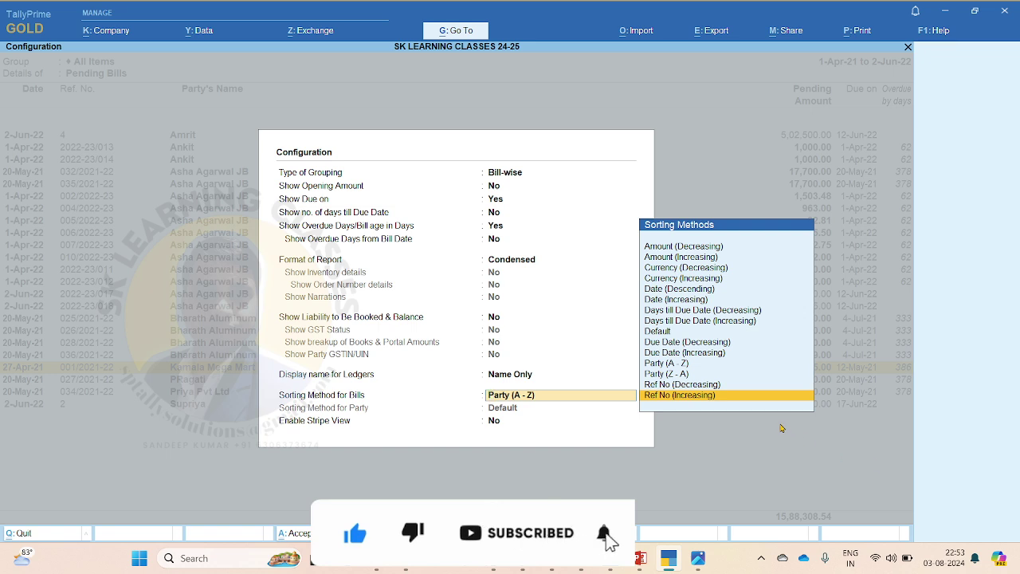
click(764, 399)
key(Return)
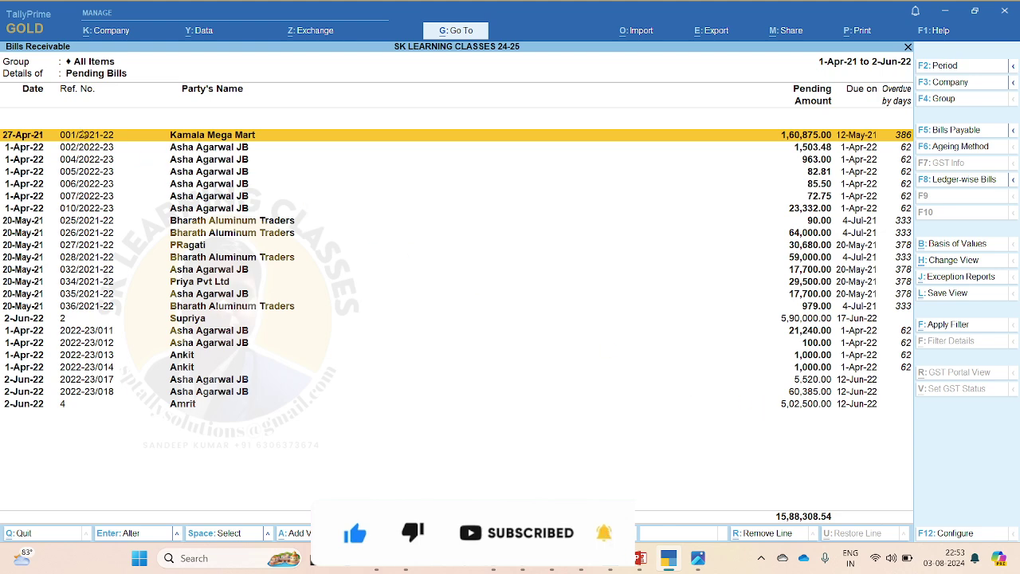
key(ctrl+4)
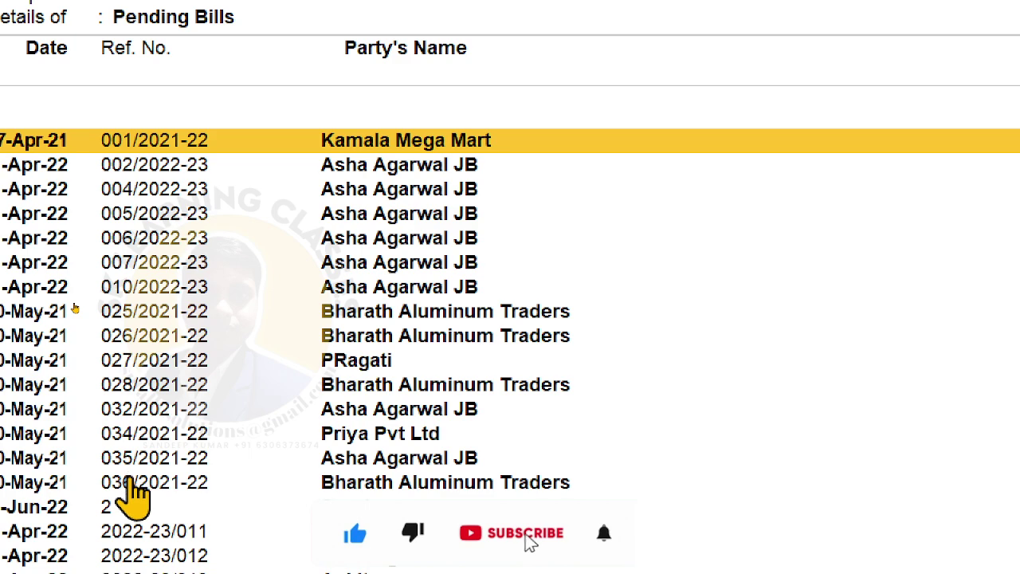
scroll(132, 487, down, 5)
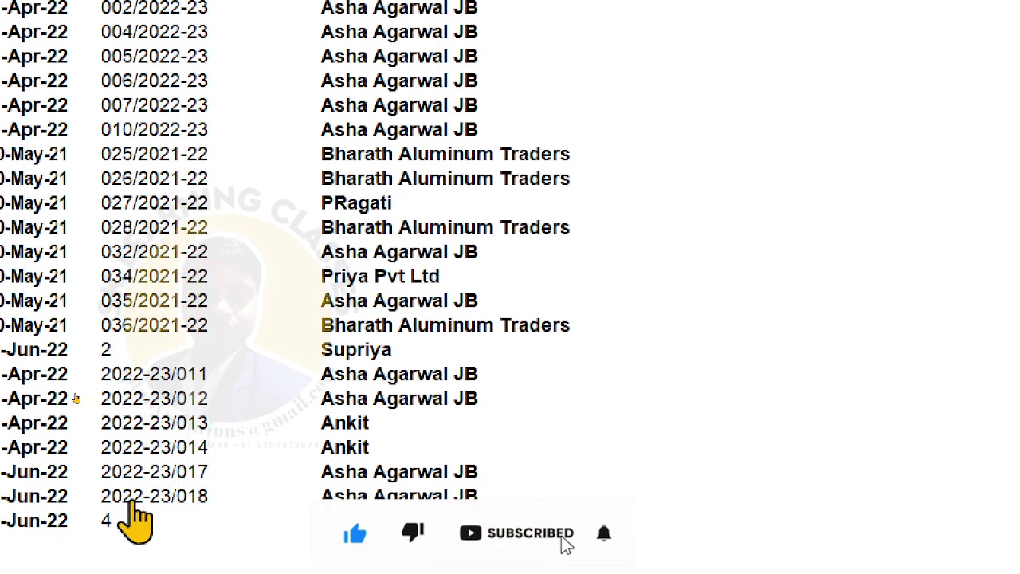
scroll(183, 96, up, 1)
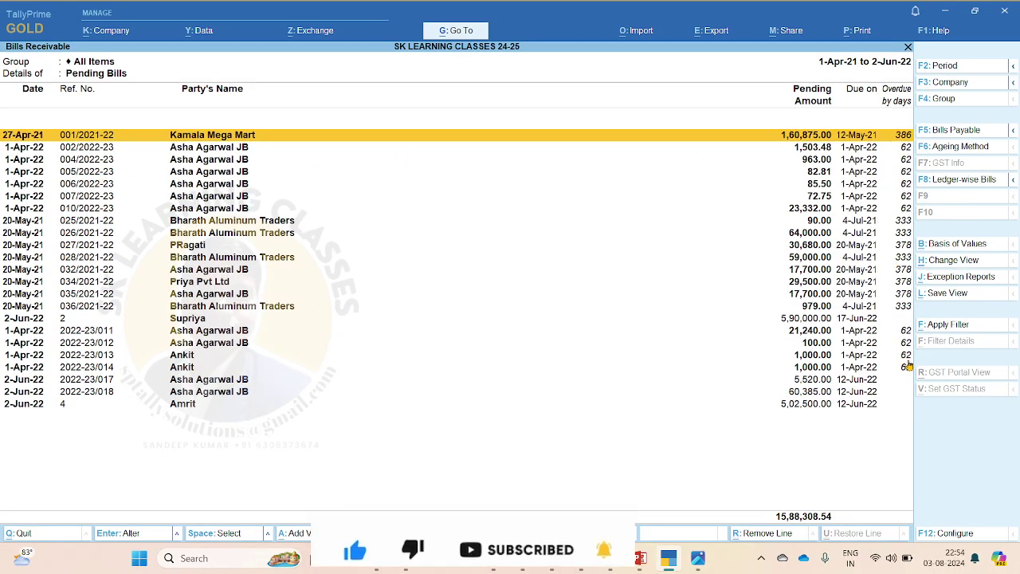
Open the Bills Receivable configuration and look through the available sorting methods for bills
click(942, 533)
key(Return)
key(Return)
key(Return)
key(Return)
key(Return)
key(Return)
key(Return)
key(Return)
key(Return)
key(Return)
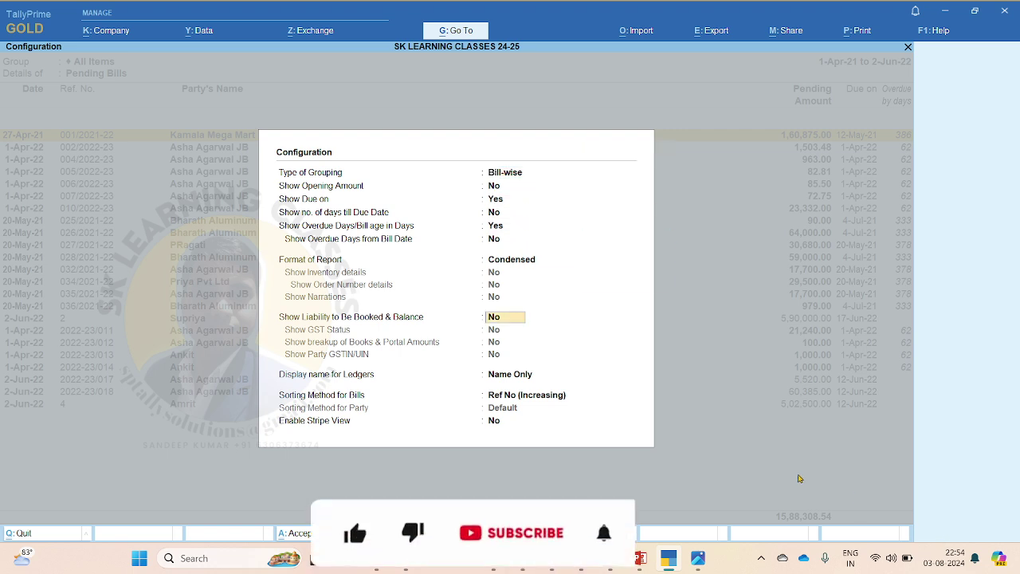
key(Up)
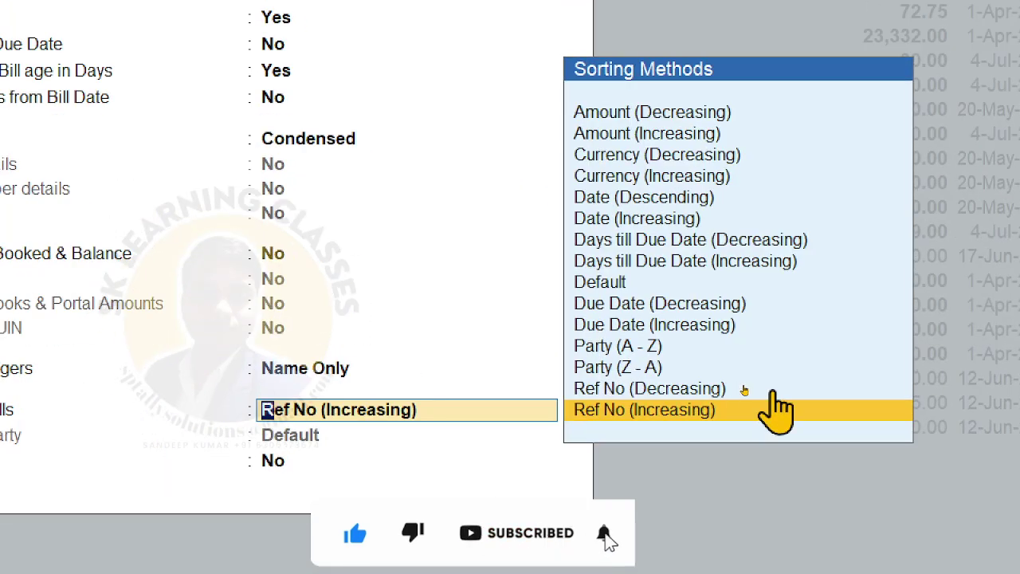
key(Up)
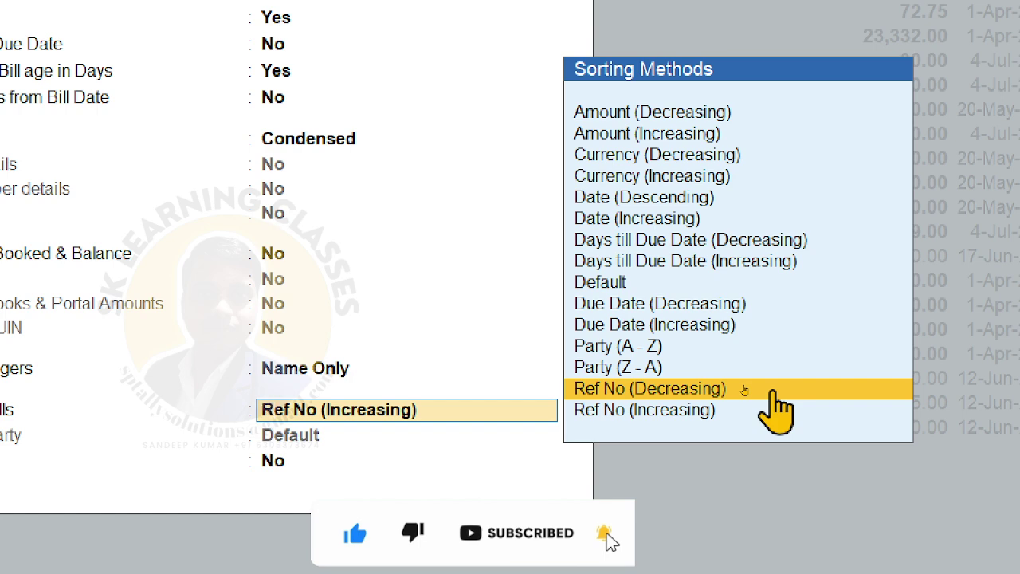
key(Up)
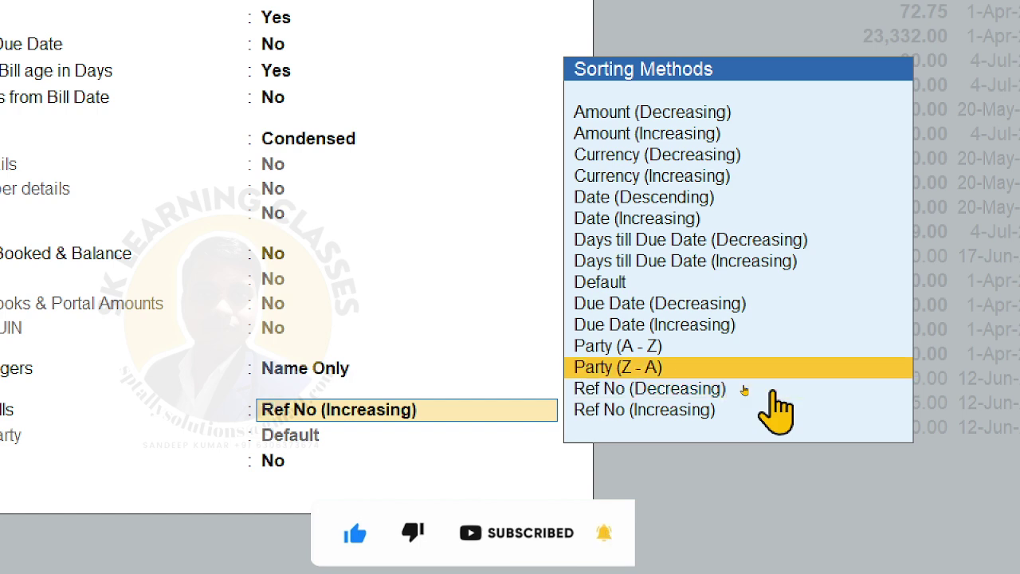
key(Up)
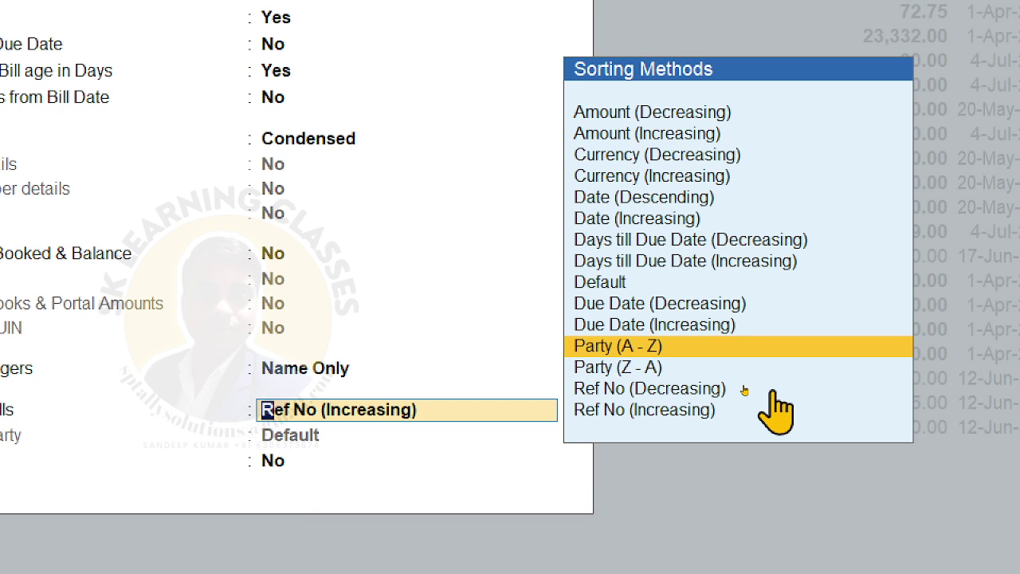
key(Up)
key(Up)
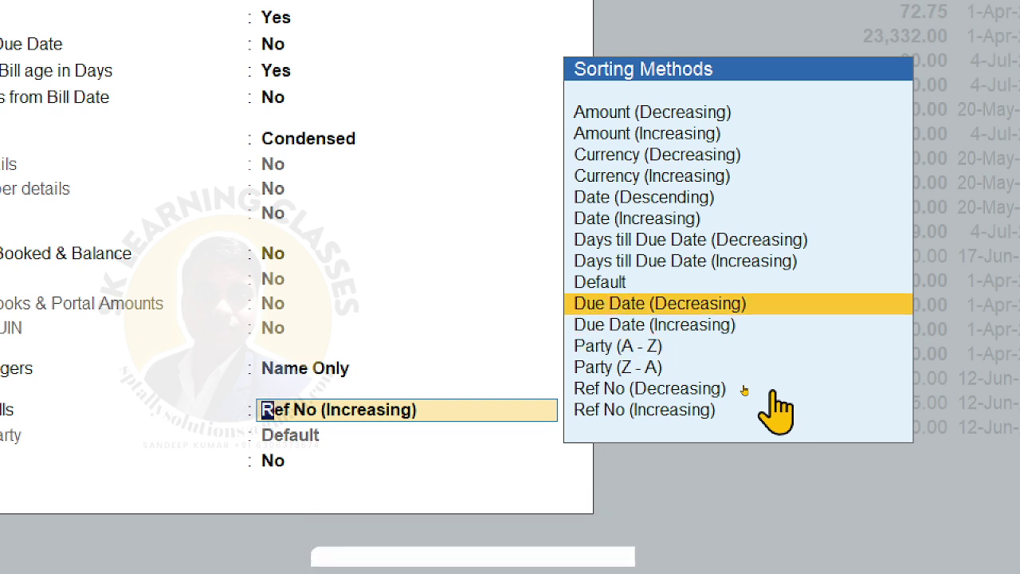
key(Up)
key(Up)
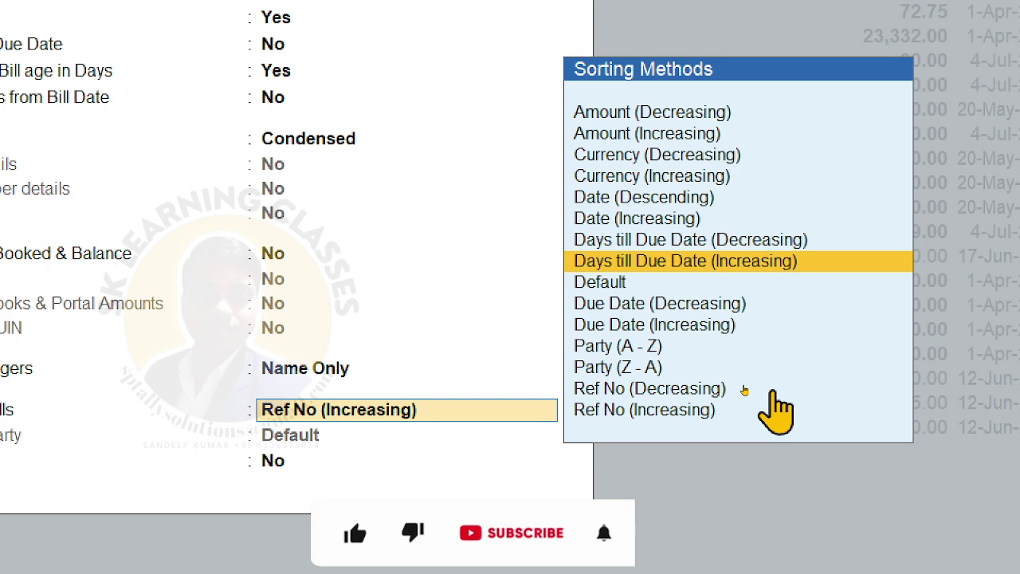
key(Up)
key(Up)
key(Up)
key(Up)
key(Up)
key(Up)
key(Up)
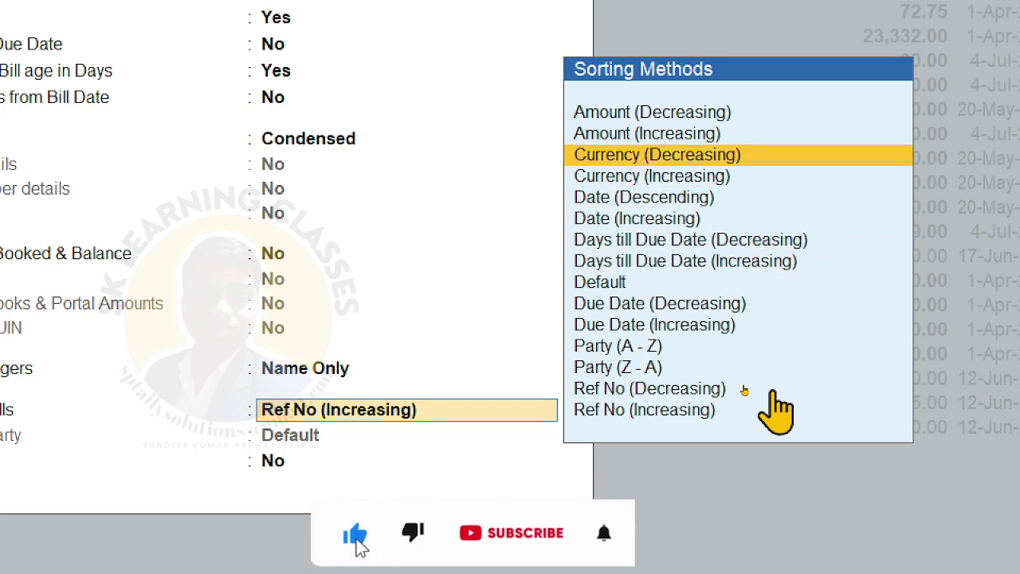
Set the sorting method for bills to Due Date (Increasing) and apply it to the Bills Receivable report
key(Down)
key(Down)
key(Down)
key(Down)
key(Down)
key(Down)
key(Down)
key(Down)
key(Down)
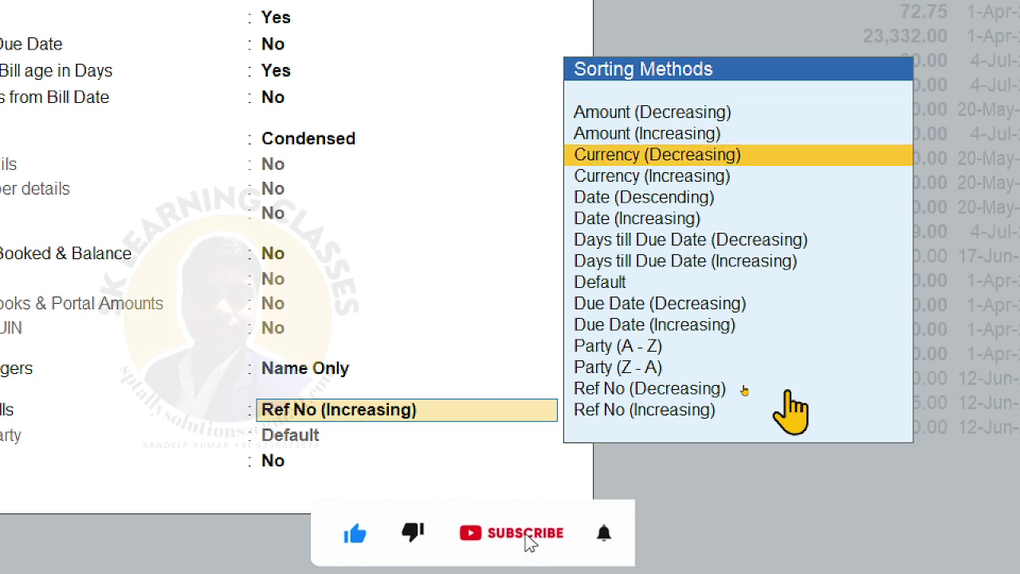
key(Down)
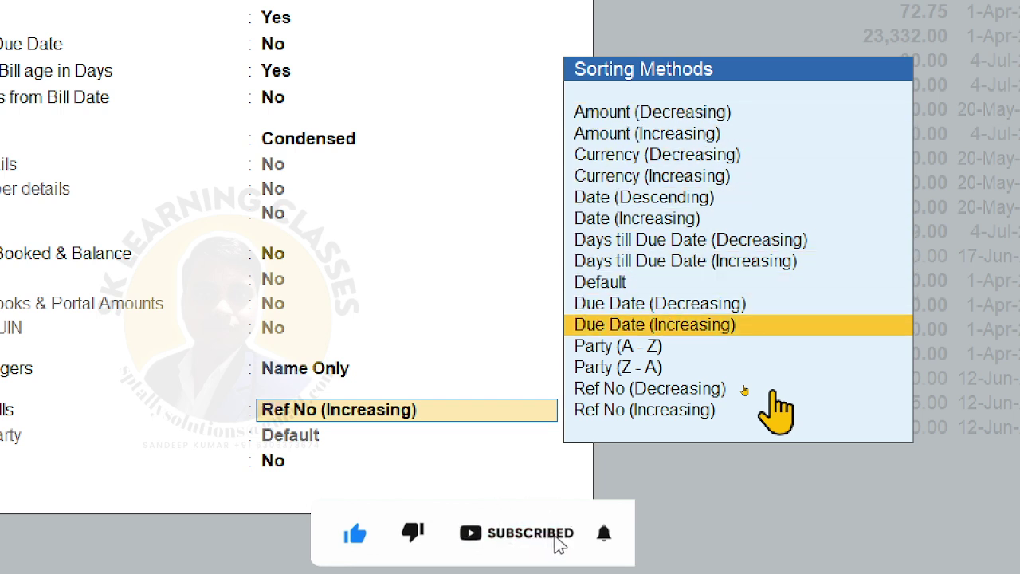
key(Return)
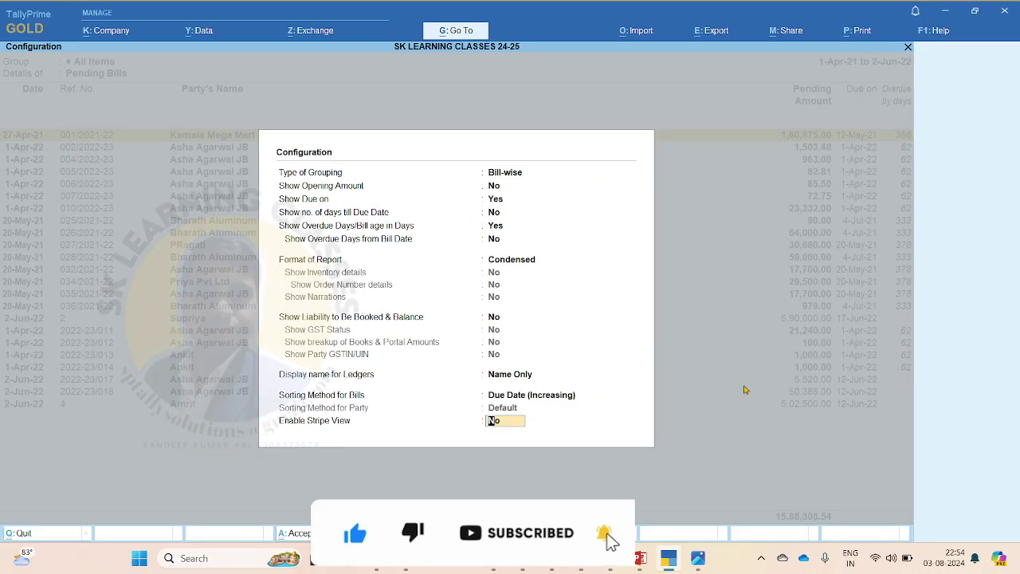
key(Return)
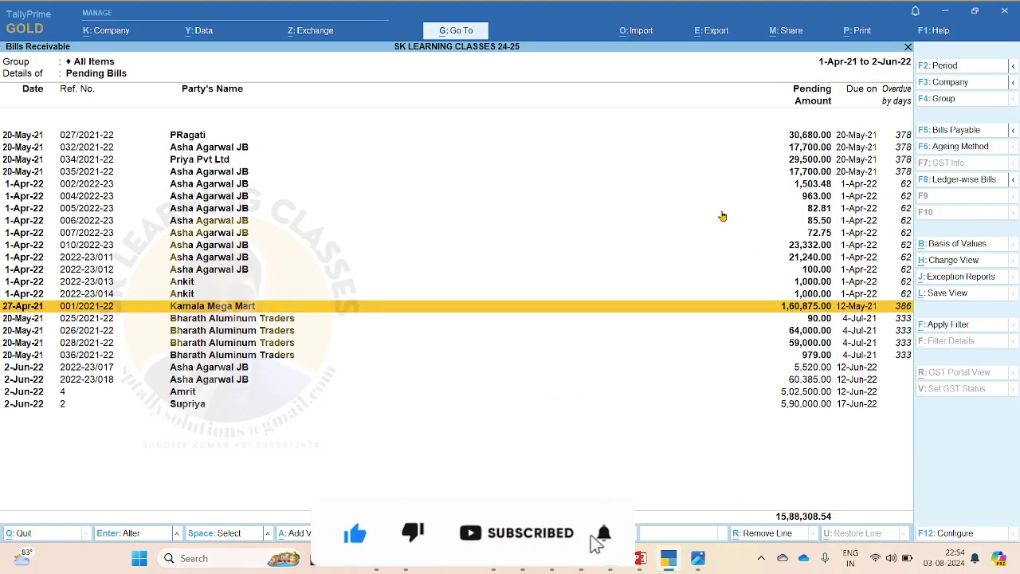
Leave the Bills Receivable report, return to the Gateway of Tally and open the Sales Register from the account books
key(Escape)
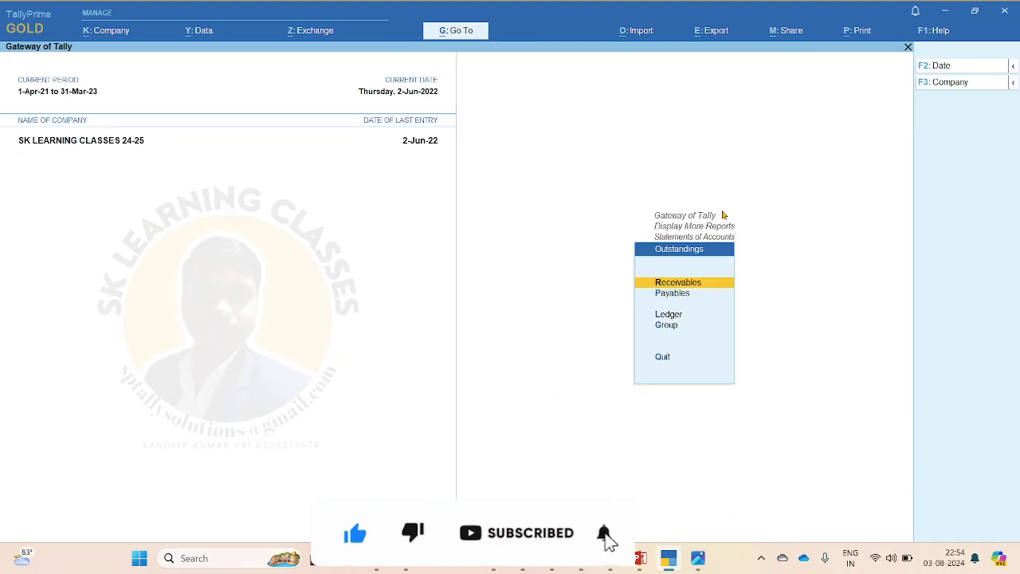
key(Escape)
key(Escape)
key(Escape)
key(Escape)
key(Escape)
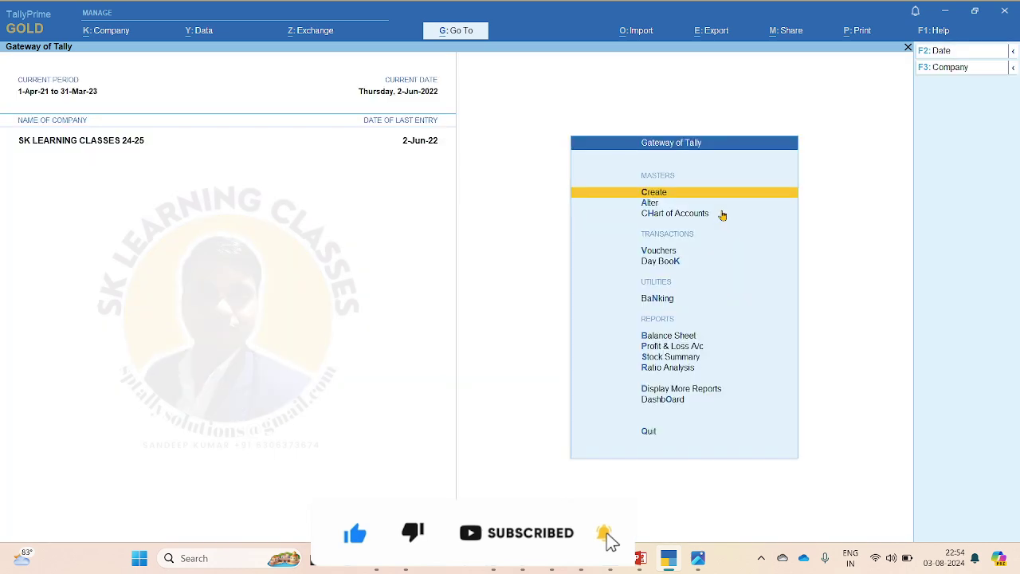
key(d)
key(a)
key(s)
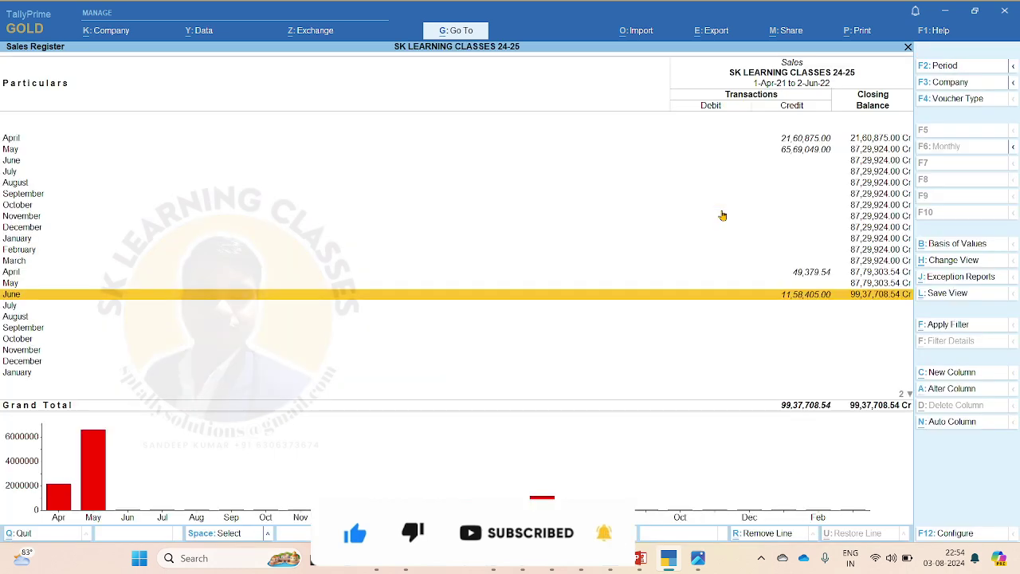
List June's sales vouchers, set the period to 1-Apr-21 to 2-Jun-22, and check the order of the voucher numbers
key(Return)
key(F2)
key(BackSpace)
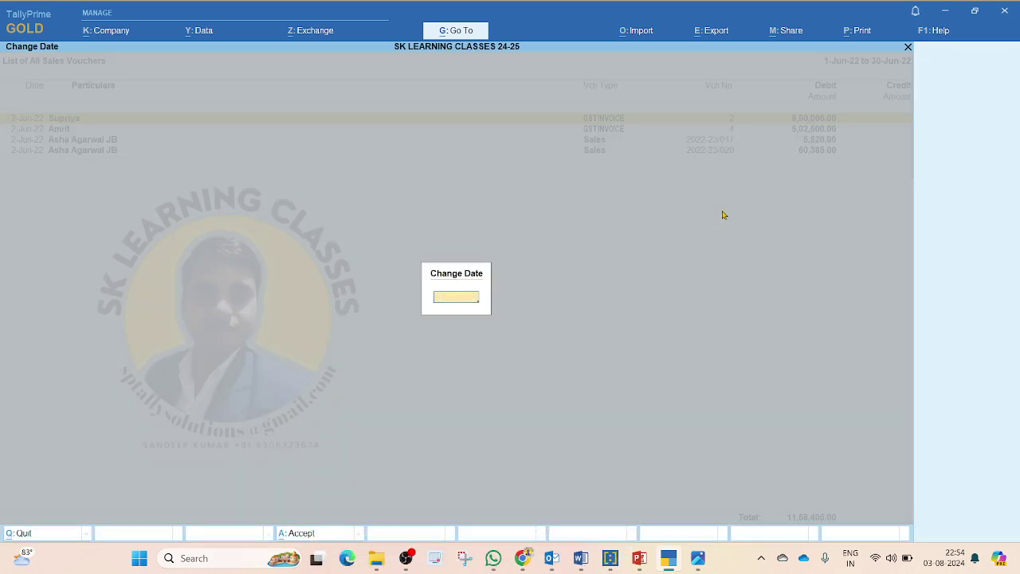
text(2)
key(Return)
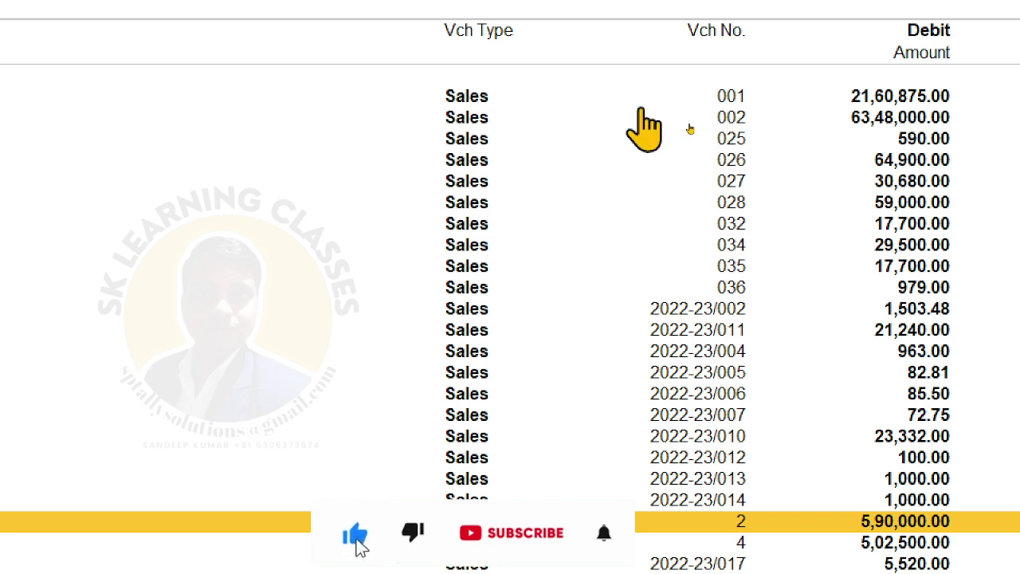
click(733, 185)
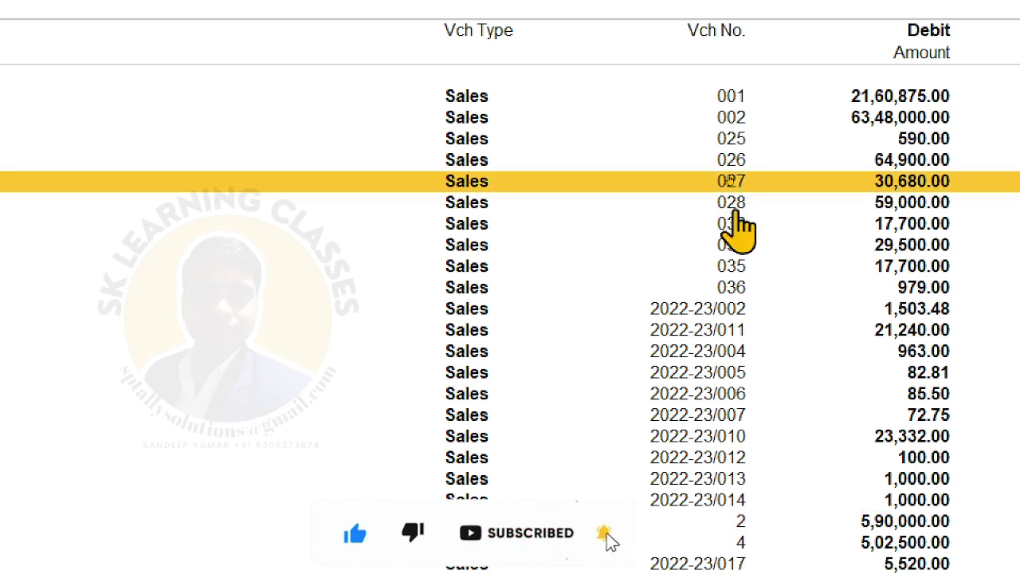
click(727, 158)
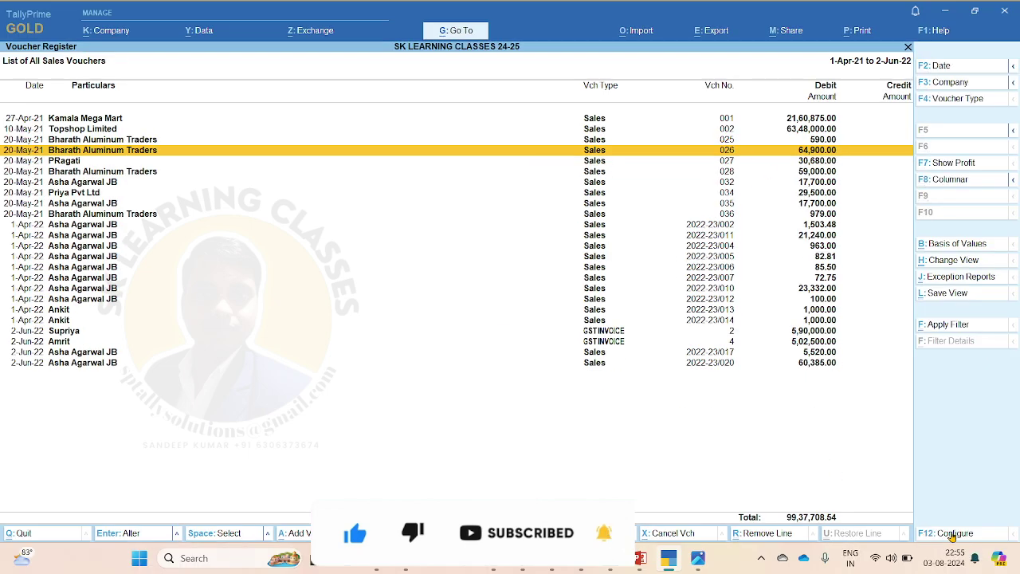
Set the sorting method of the sales voucher register to Voucher Number (Ascending) in its configuration and apply it
click(952, 533)
key(Return)
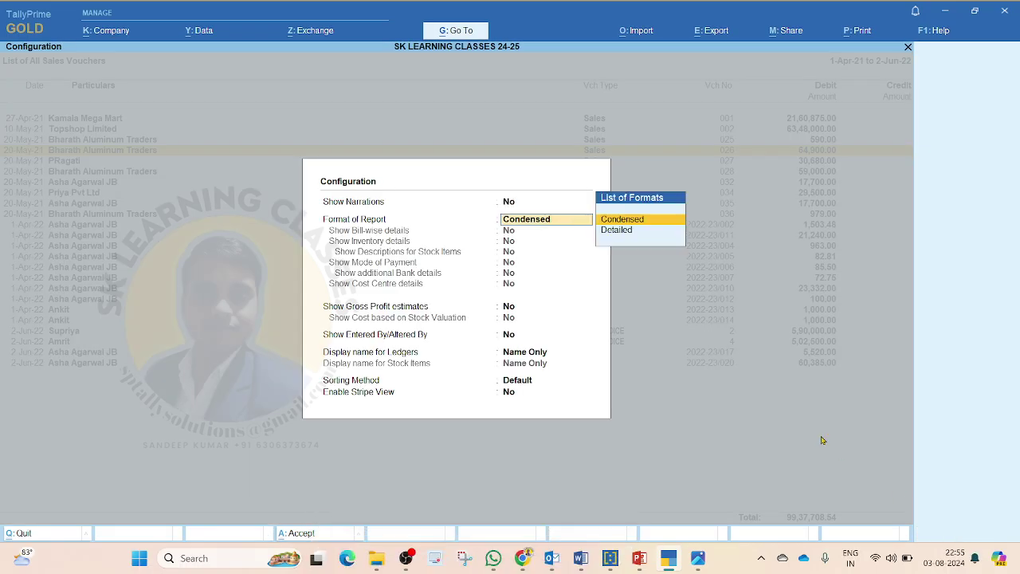
key(Return)
key(Return)
key(Return)
key(Return)
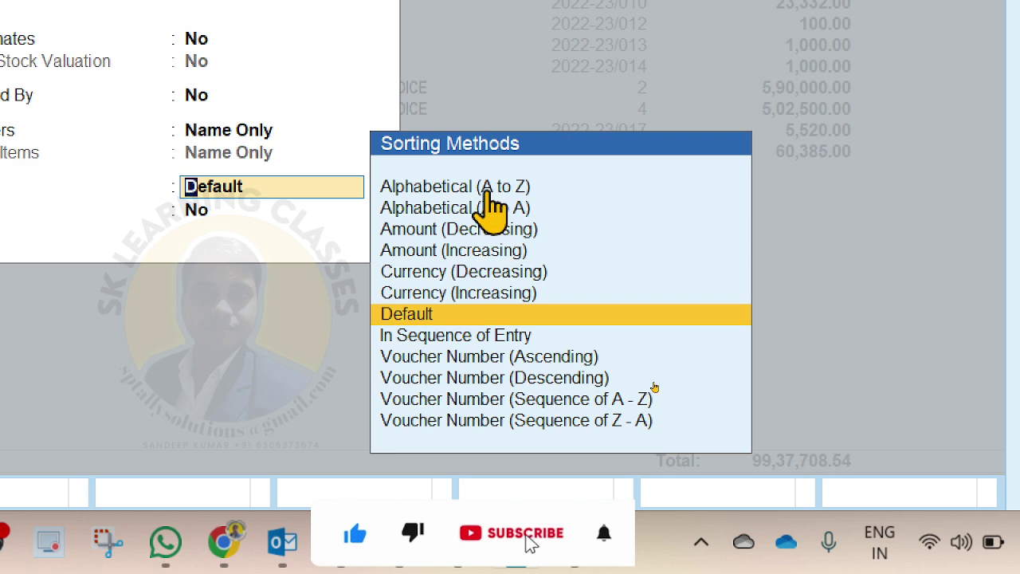
click(498, 358)
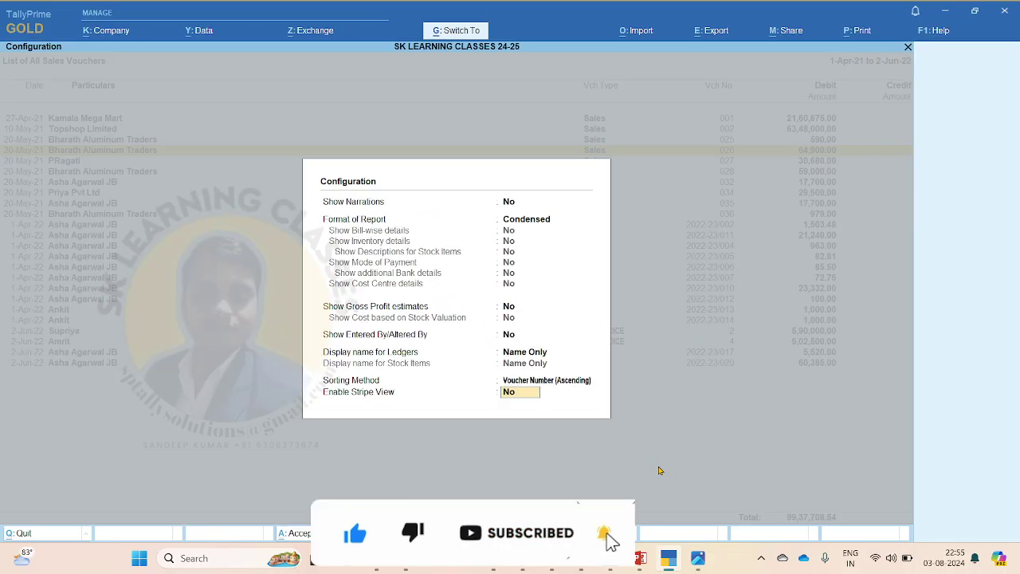
key(a)
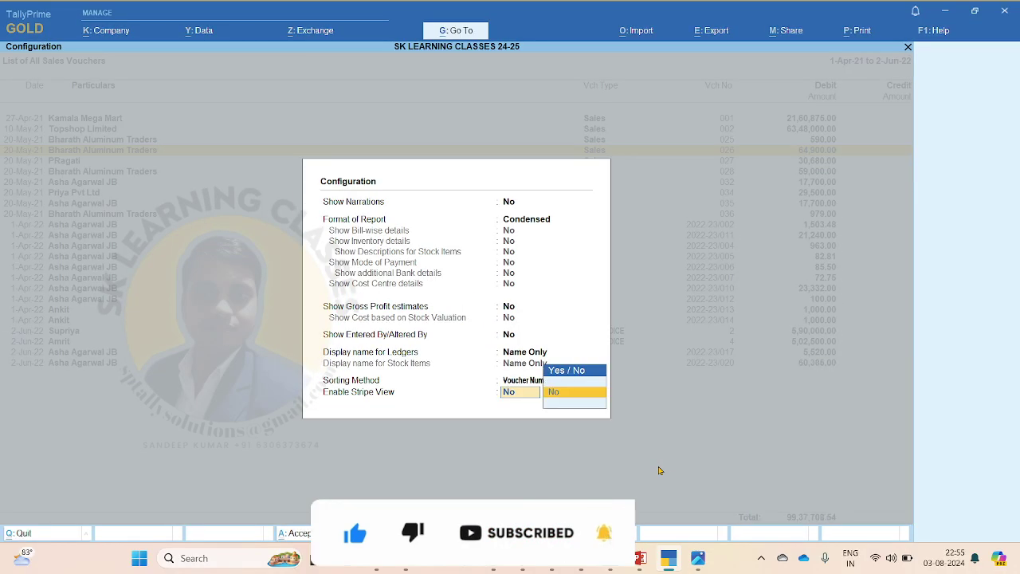
key(Return)
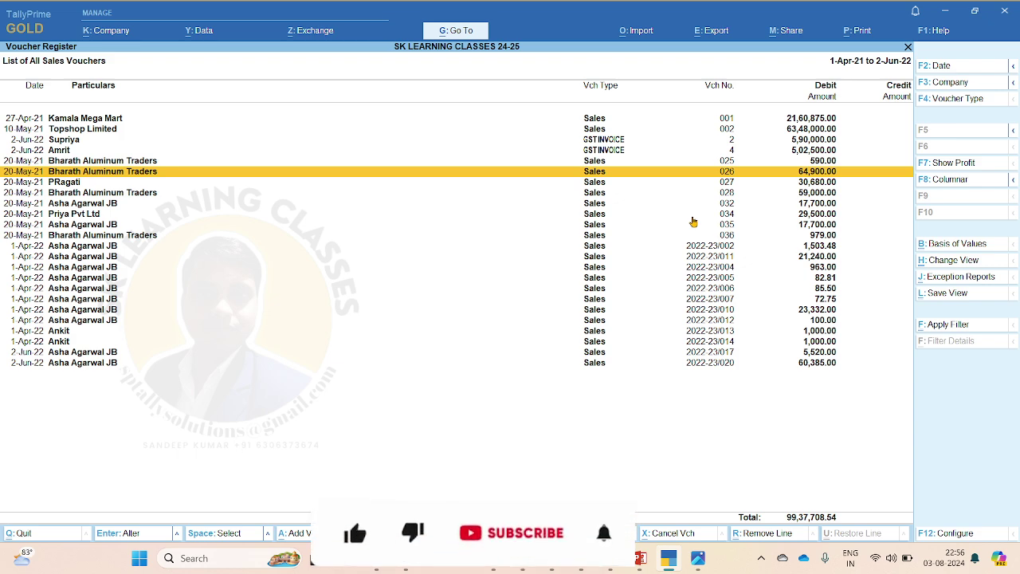
Leave the voucher register for the Gateway of Tally and open the application's display settings
key(Escape)
key(Escape)
key(Escape)
key(Escape)
key(Escape)
key(Escape)
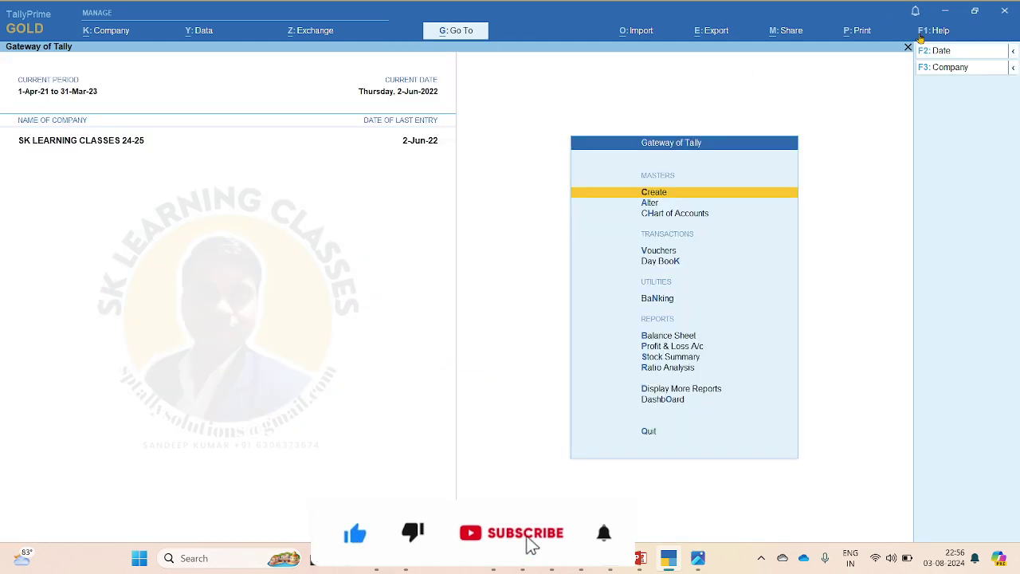
click(927, 34)
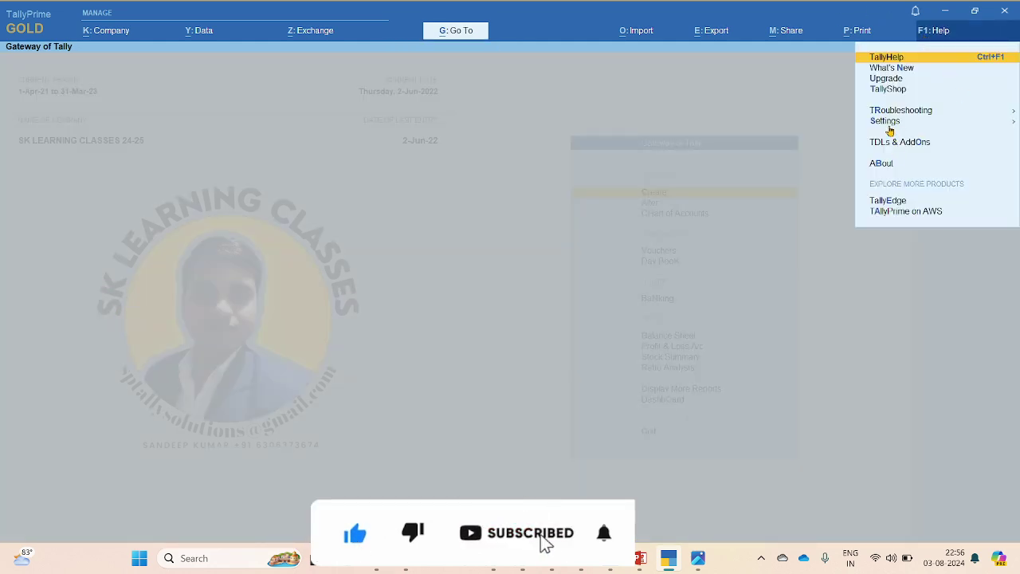
click(887, 123)
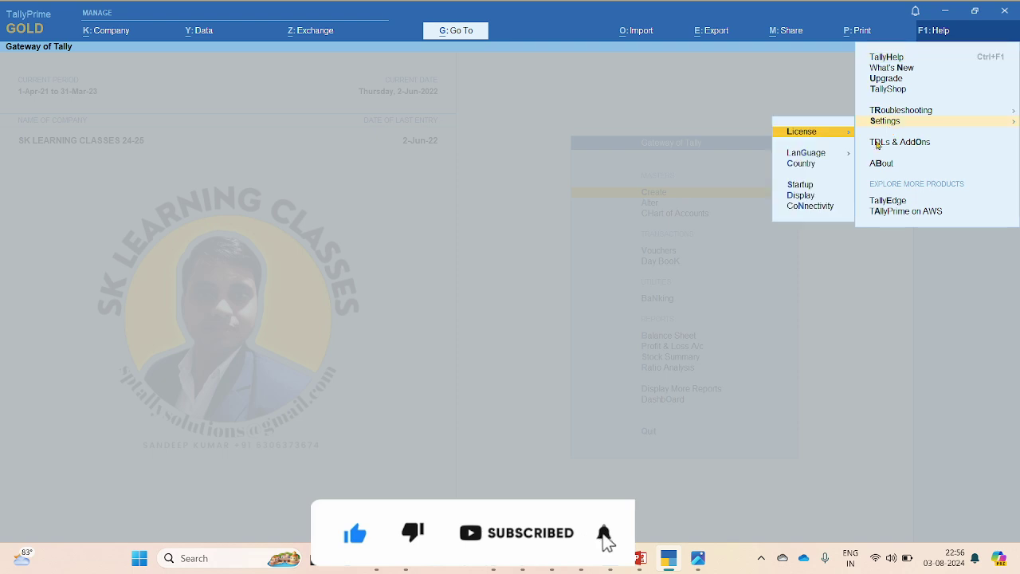
click(802, 196)
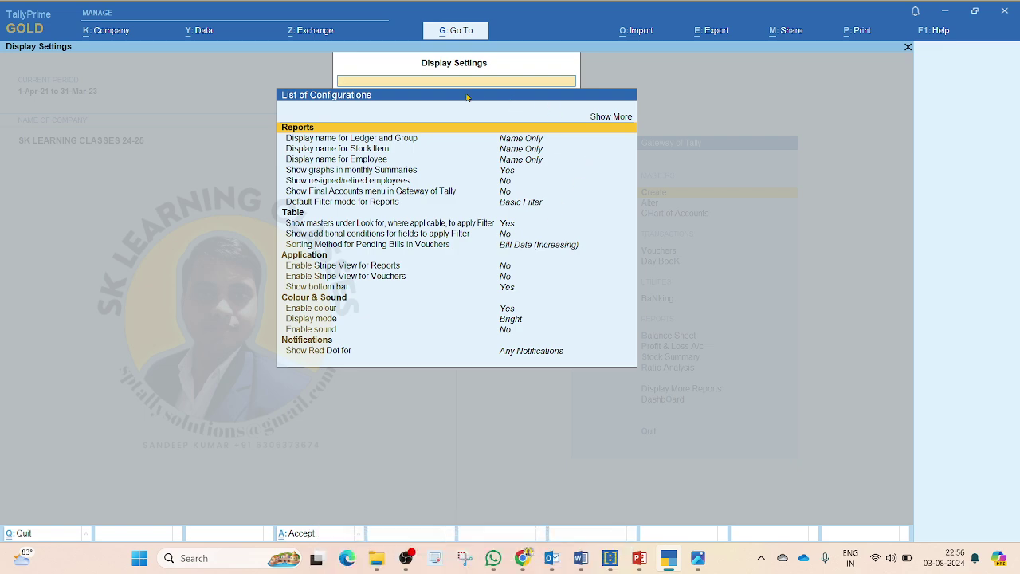
Find the Sorting Method for Pending Bills in Vouchers setting, change it to Default and save the display settings
text(Sor)
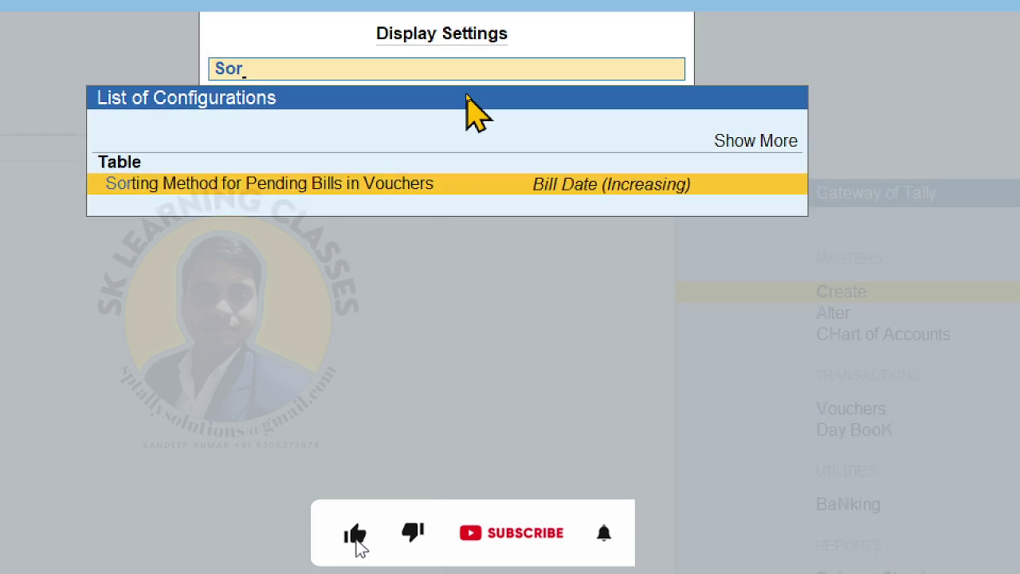
key(Escape)
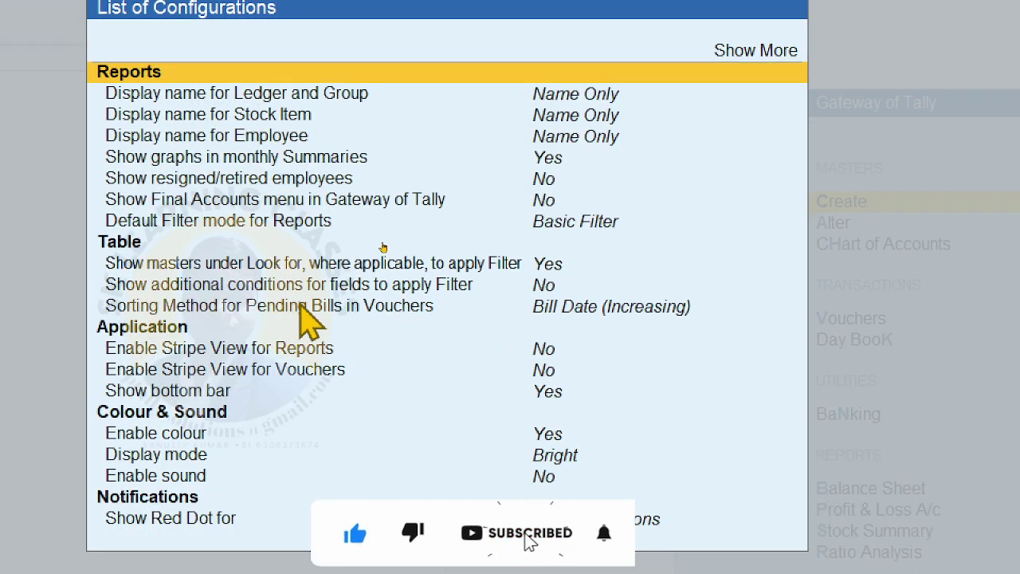
click(479, 307)
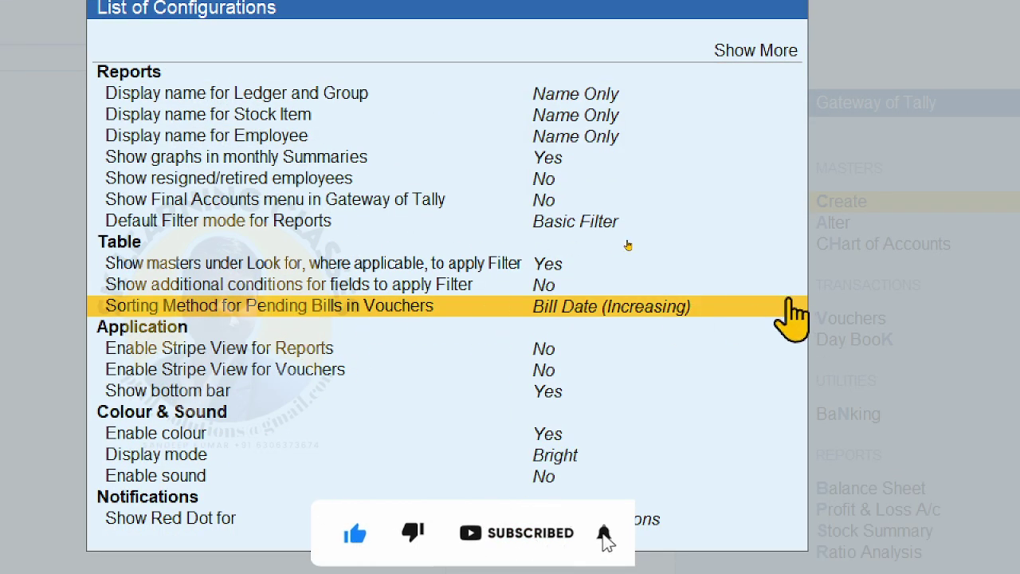
click(792, 315)
key(Down)
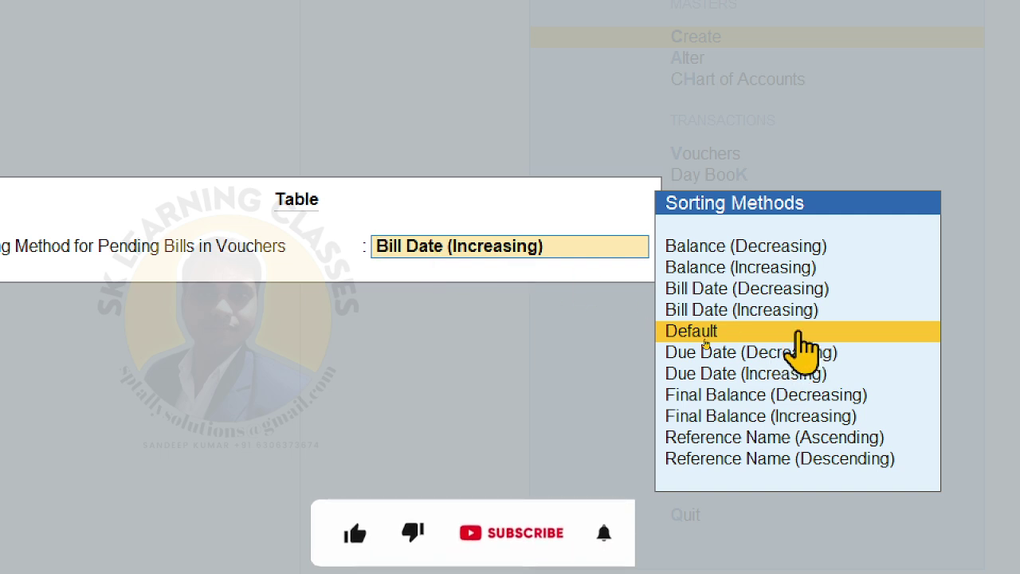
click(721, 330)
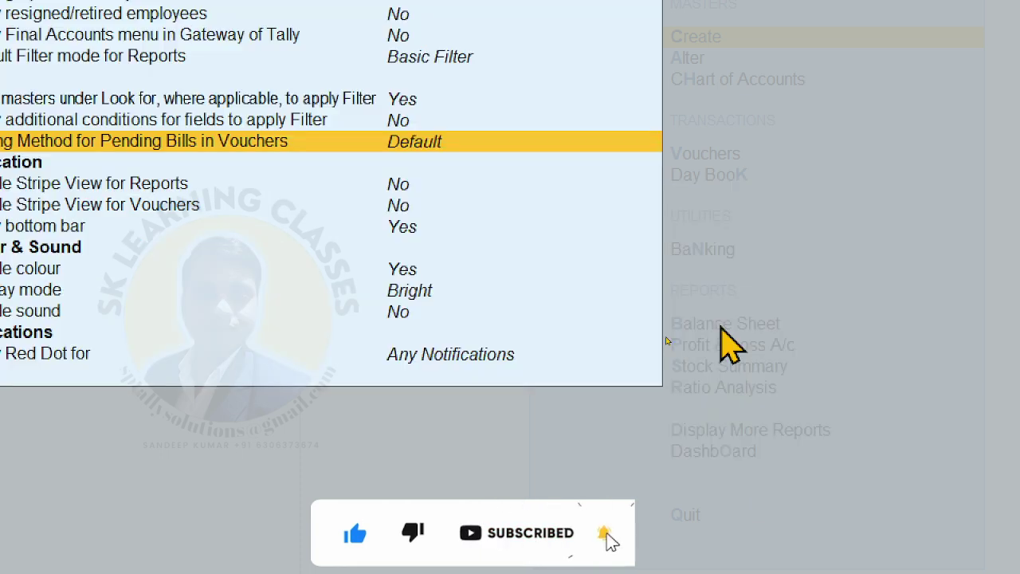
key(ctrl+a)
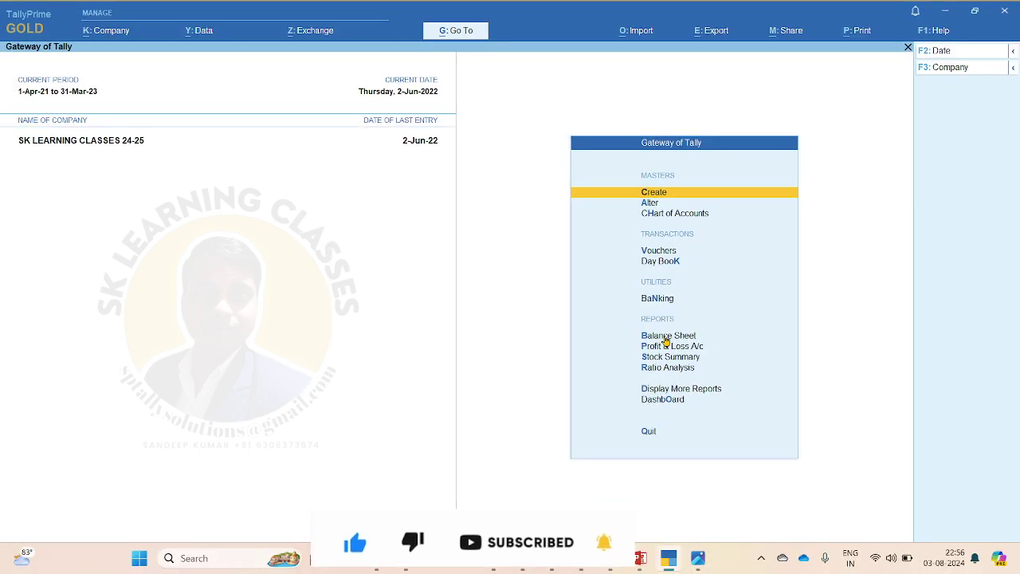
Open the Purchase Register from the account books among the additional reports
key(Down)
key(Down)
key(Down)
key(Down)
key(d)
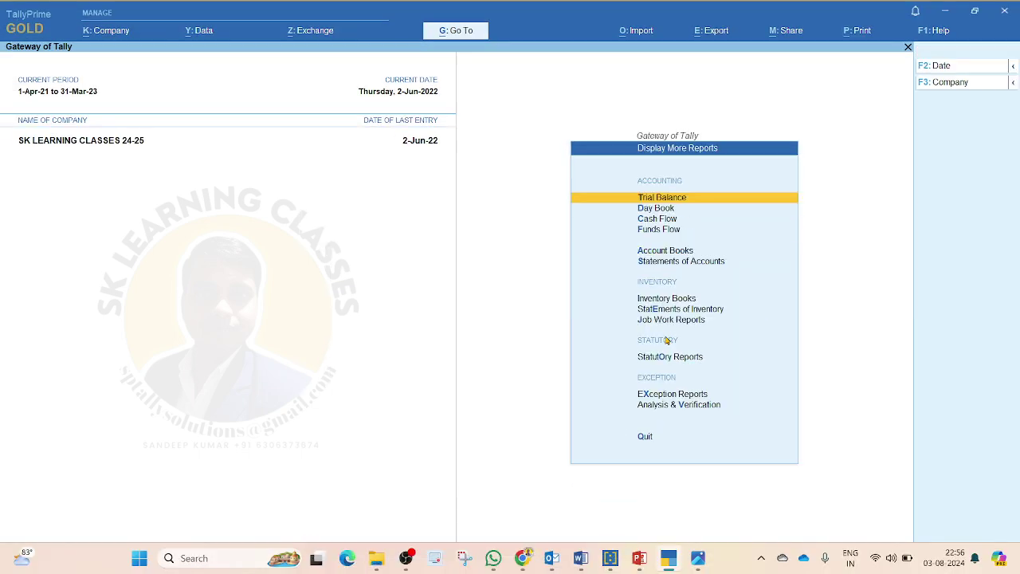
key(a)
key(h)
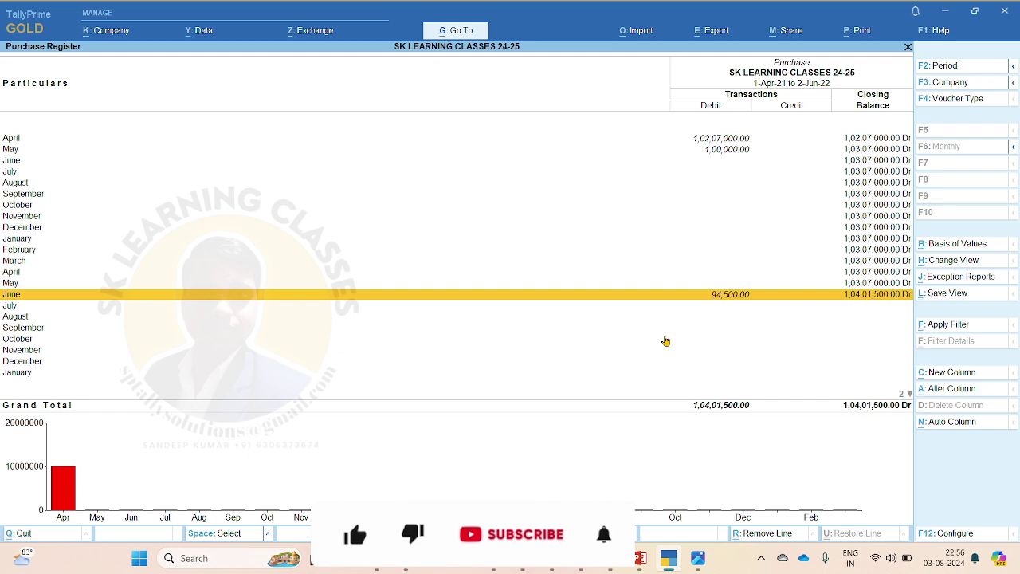
List June's purchase vouchers and set the period to 1-Apr-21 to 2-Jun-22
key(Return)
key(F2)
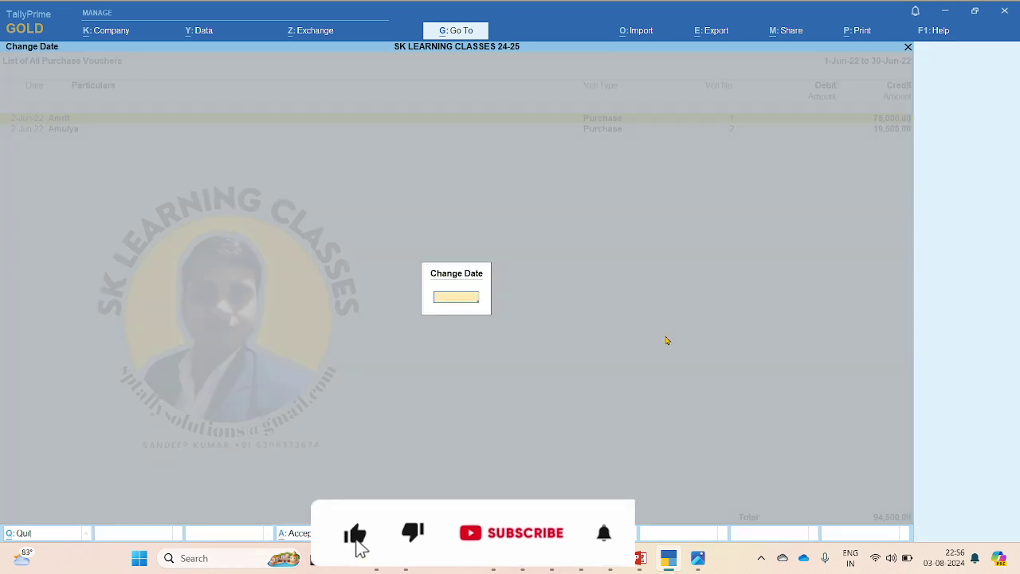
text(2-6-22)
key(Return)
Go through the listed purchase vouchers and check the order of their dates and voucher numbers
key(Up)
key(Up)
key(Up)
key(Up)
key(Down)
key(Down)
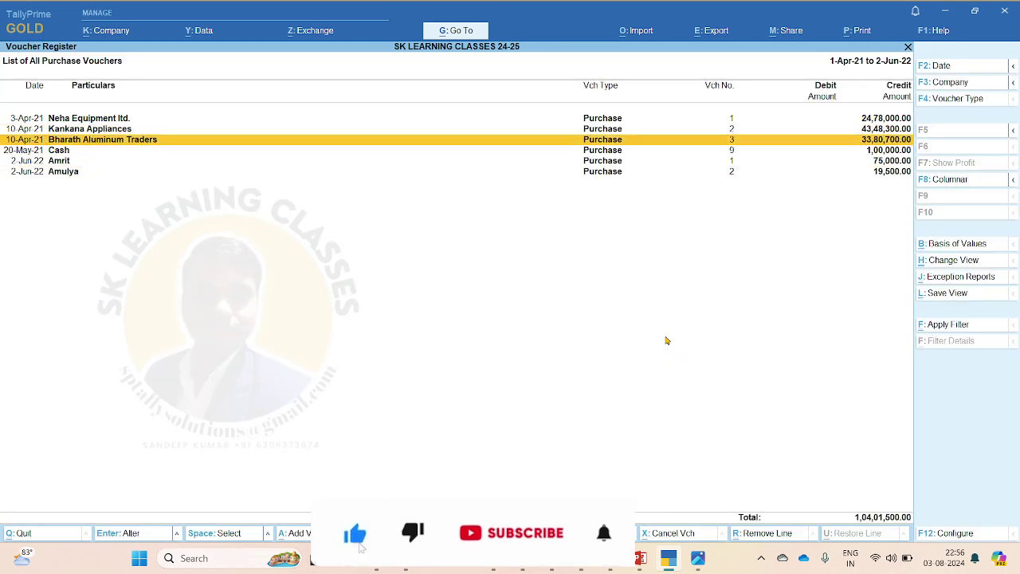
key(Down)
key(Down)
key(Down)
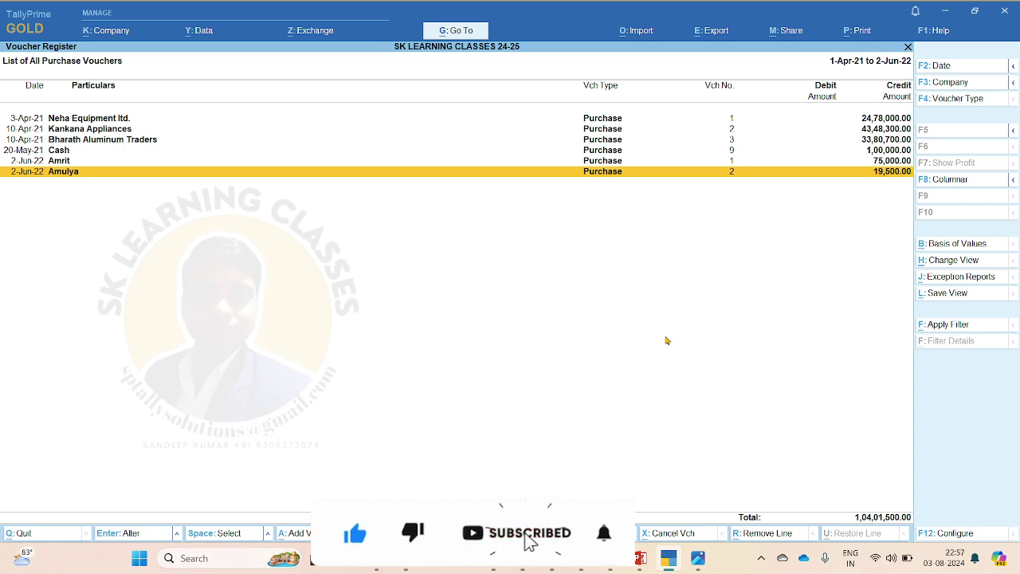
Set the sorting method of the purchase voucher register to Voucher Number (Ascending) in its configuration and apply it
key(ctrl)
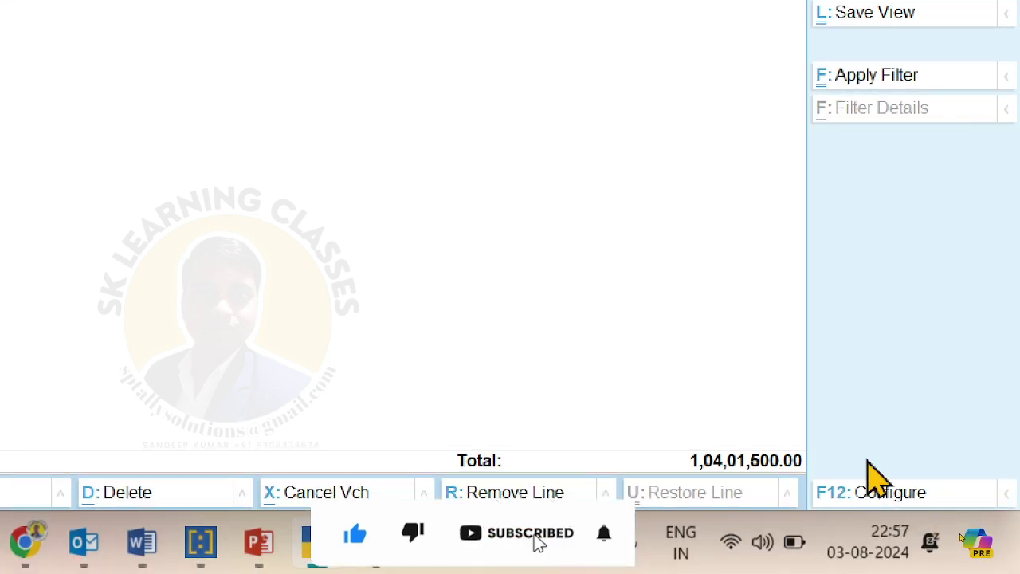
click(877, 488)
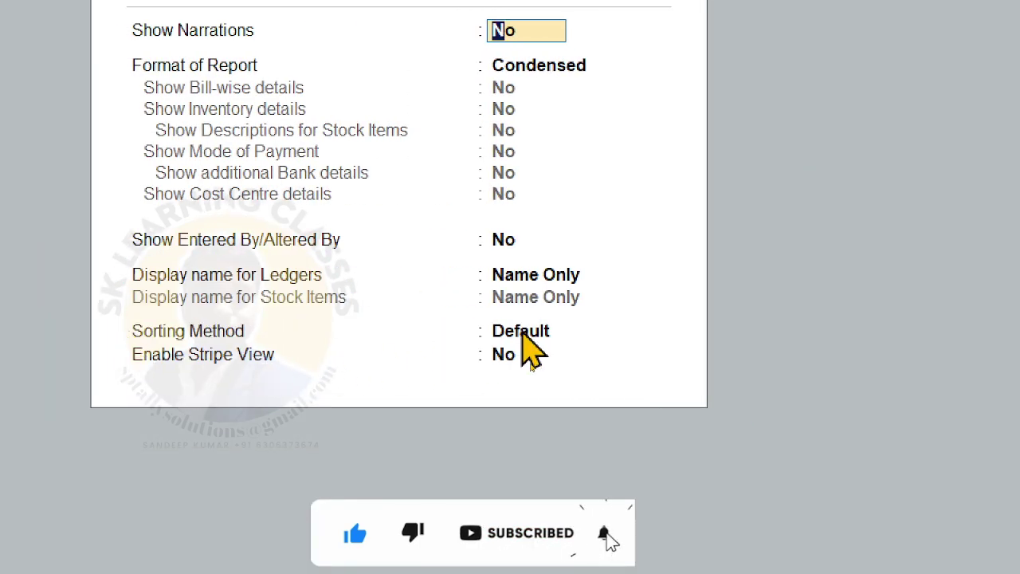
click(526, 331)
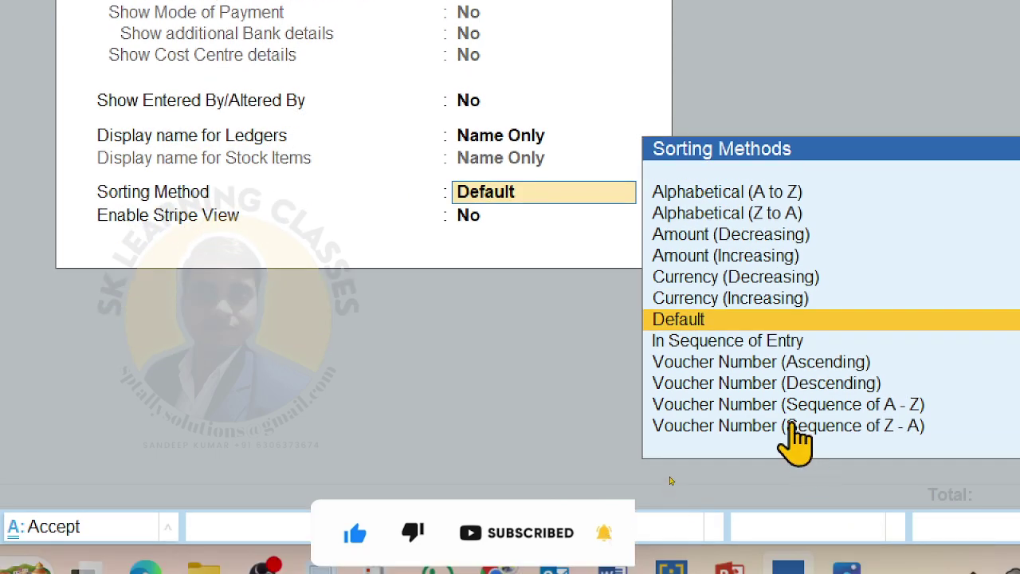
click(784, 364)
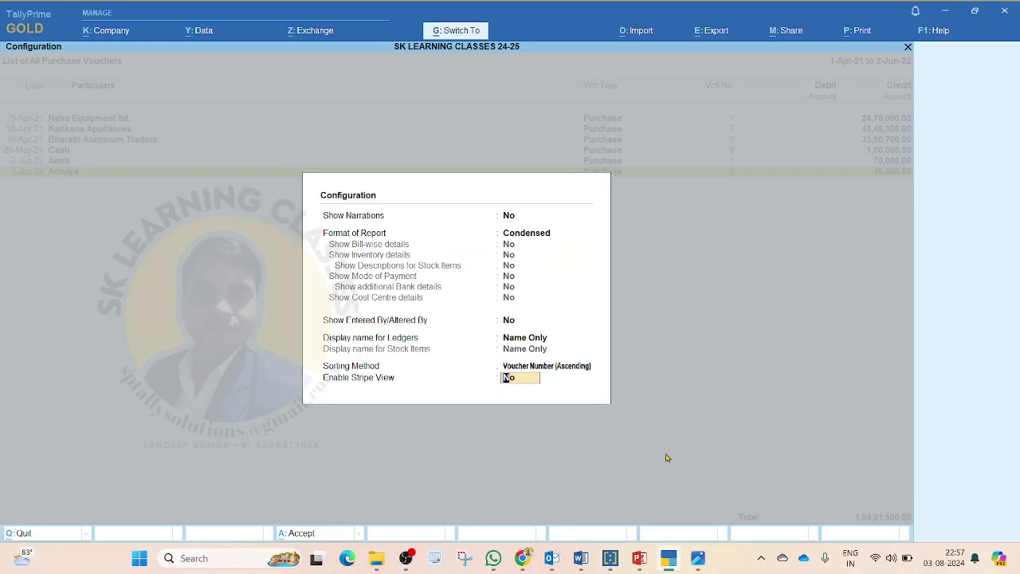
key(Return)
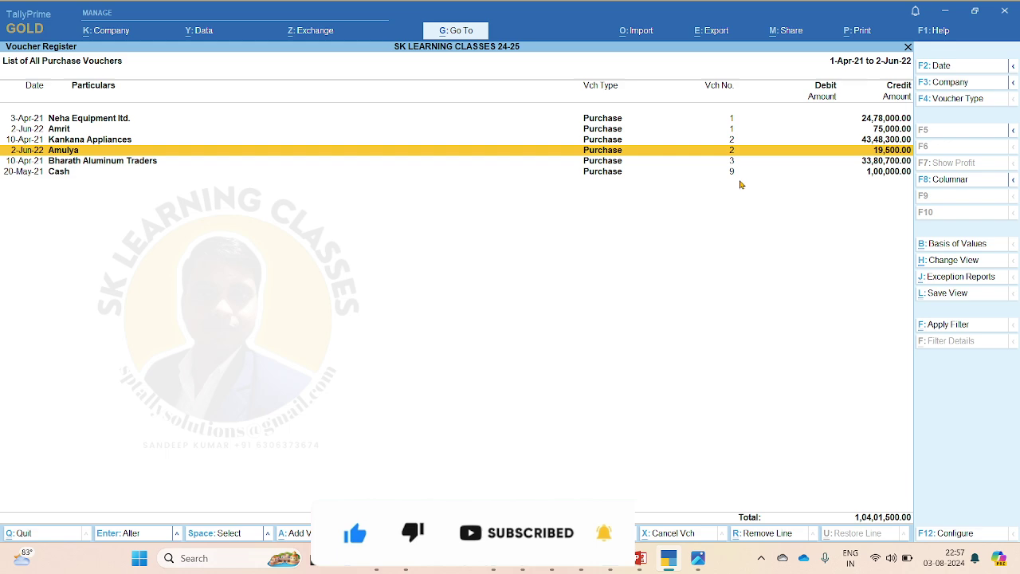
Leave the purchase voucher register and return to the Gateway of Tally
key(Escape)
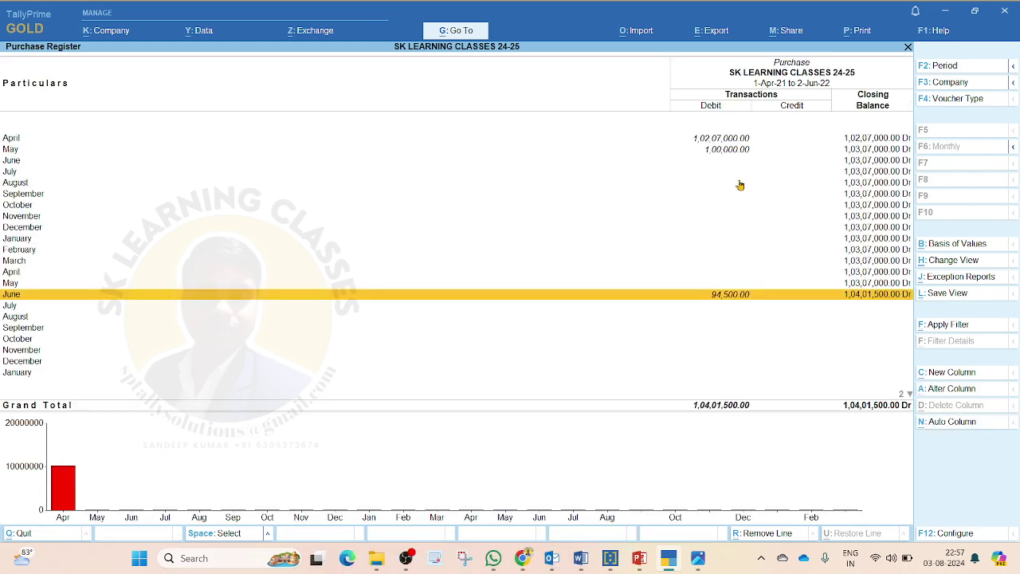
key(Escape)
key(Escape)
key(Escape)
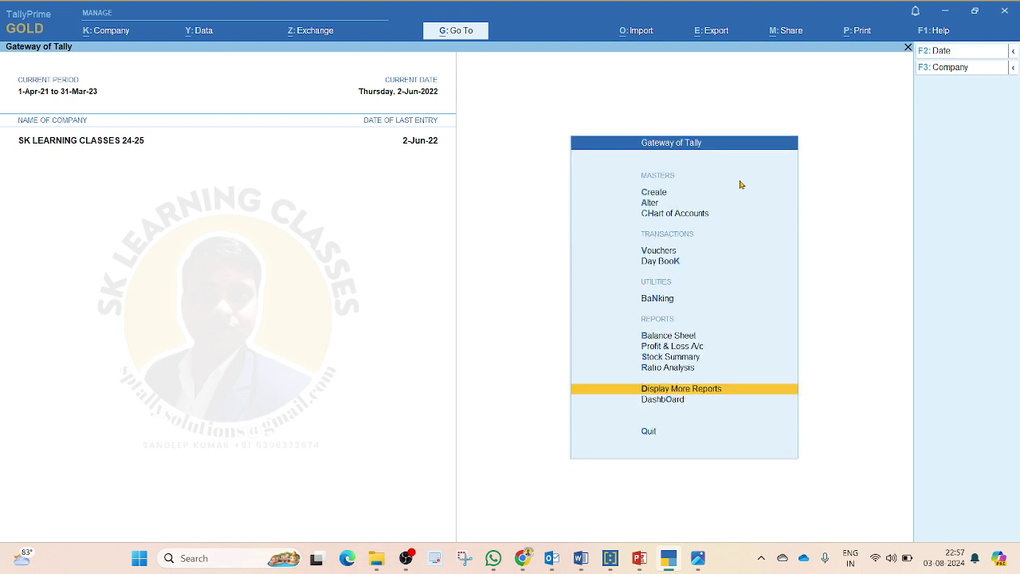
key(Escape)
key(Escape)
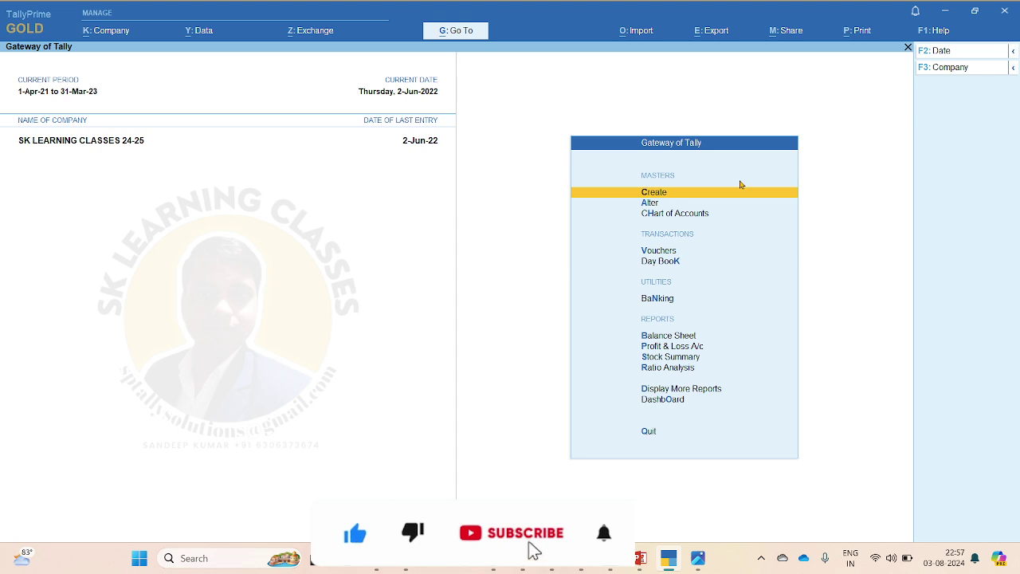
Open the ledger vouchers report for Bharath Aluminum Traders from the account books
key(d)
key(a)
key(l)
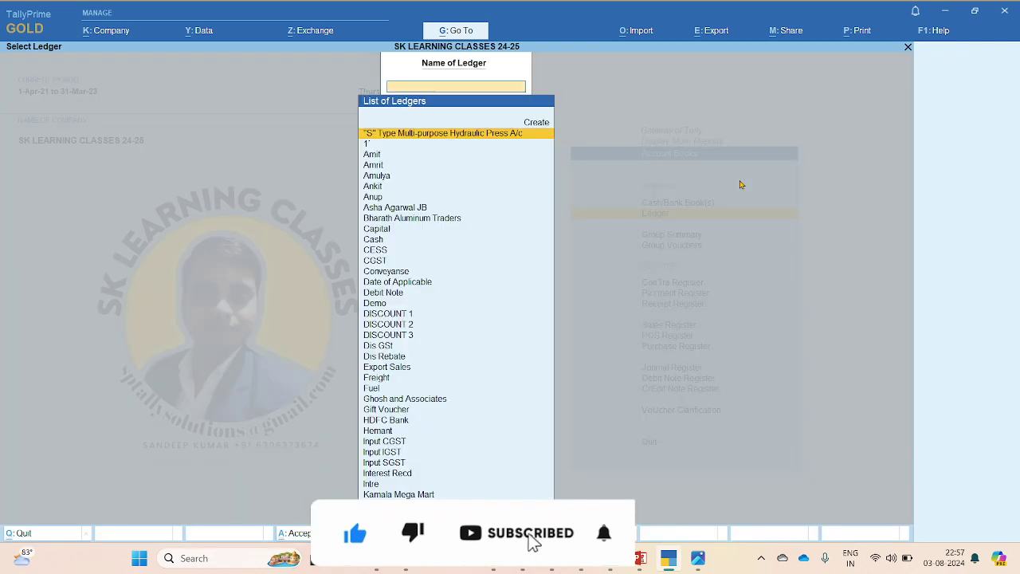
key(Down)
key(Down)
key(Down)
key(Down)
key(Down)
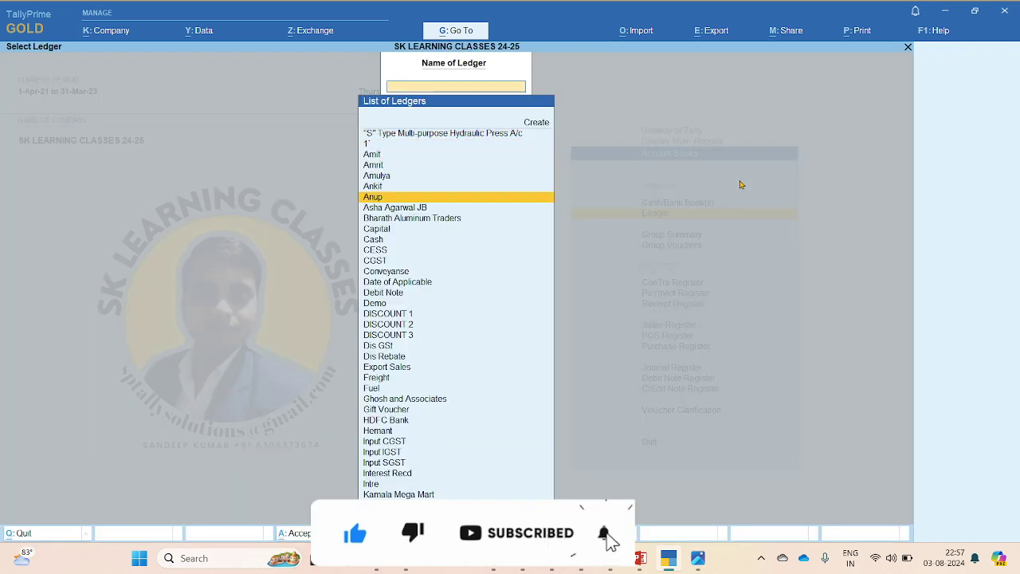
key(Down)
key(Down)
key(Return)
Set the ledger report's period to 1-Apr-21 to 2-Jun-22 and go through the listed vouchers
key(F2)
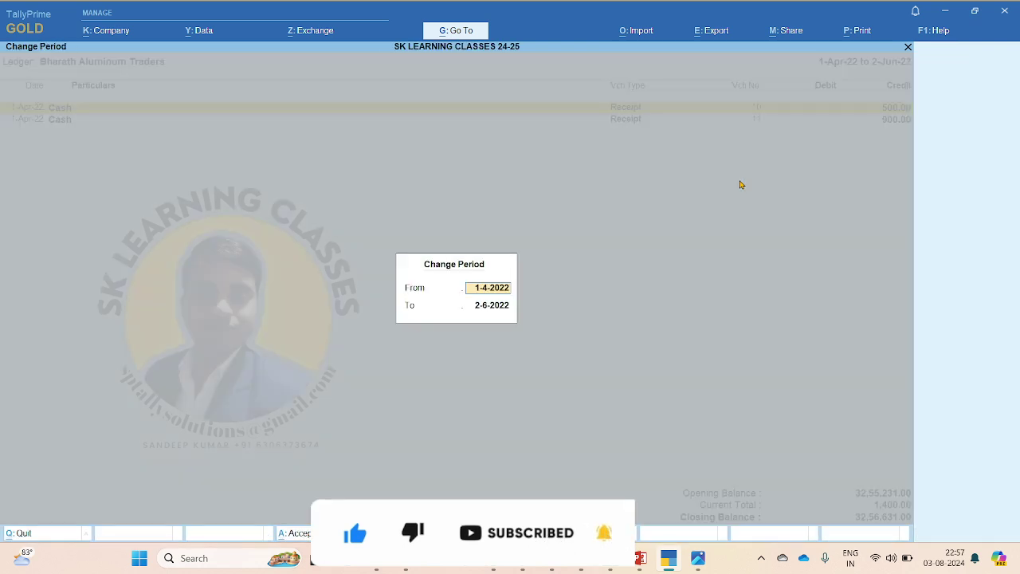
text(1-4-21)
key(Return)
key(Return)
key(Down)
key(Down)
key(Down)
key(Down)
key(Down)
key(Down)
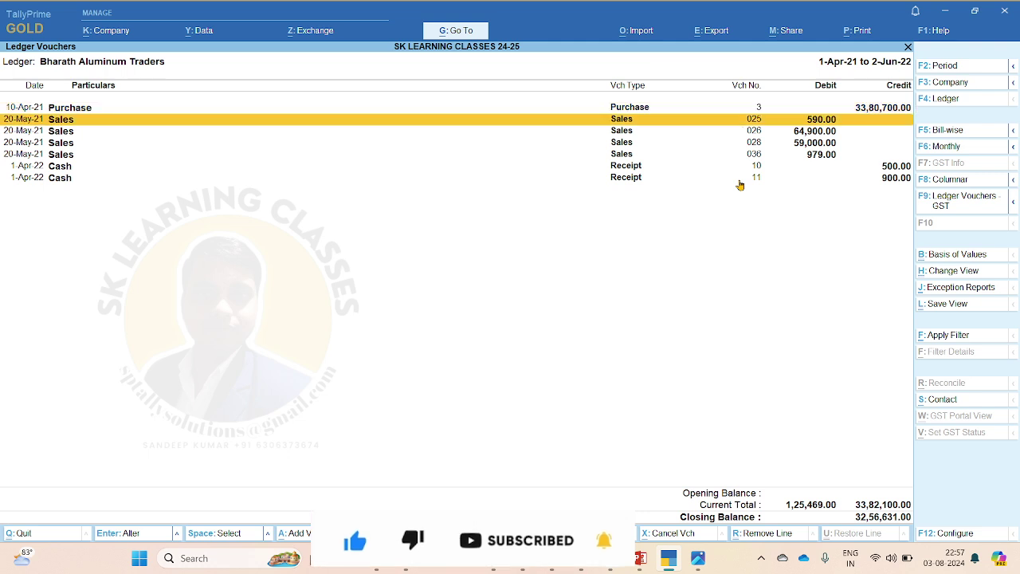